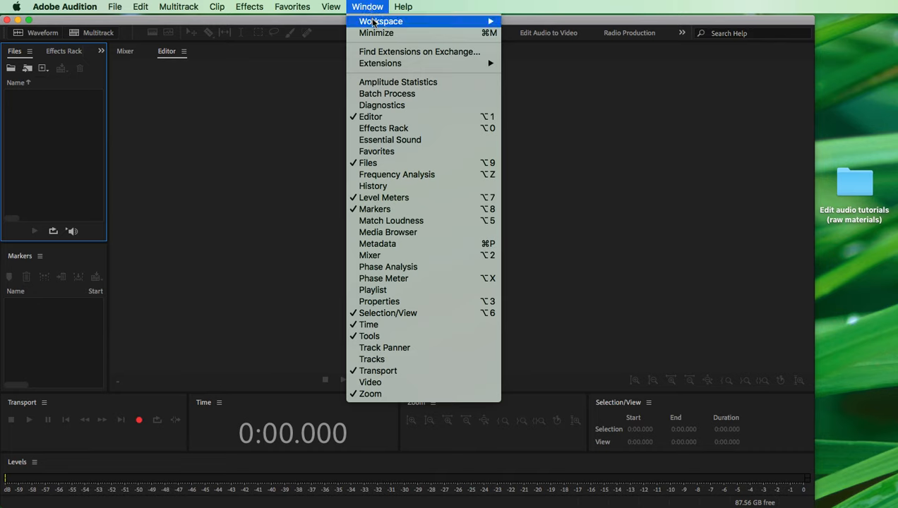
- Switch to the Radio Production workspace and return to the Classic workspace
{"action": "mouse_move", "coordinate": [374, 24]}
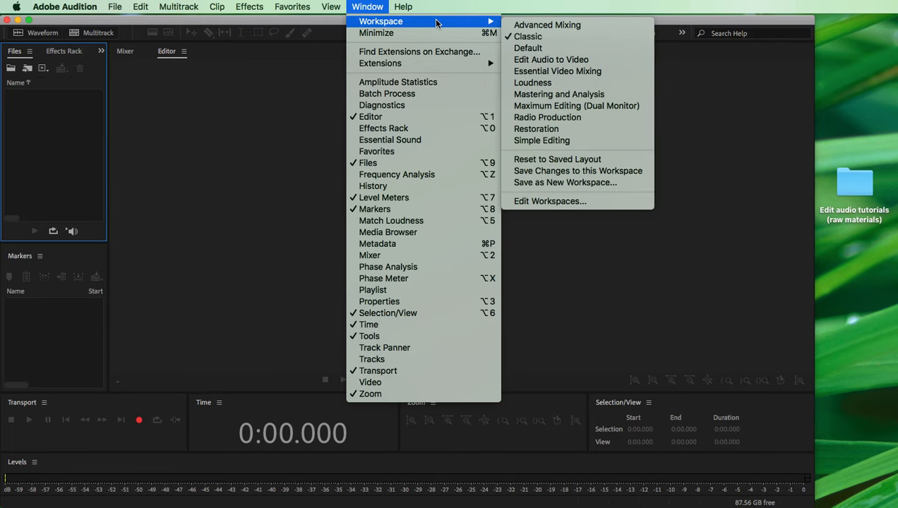
{"action": "left_click", "coordinate": [563, 117]}
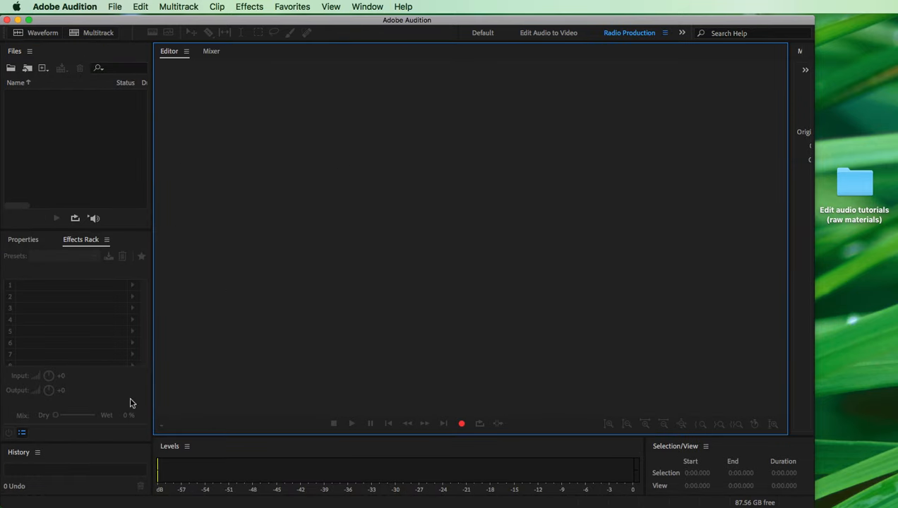
{"action": "left_click", "coordinate": [372, 9]}
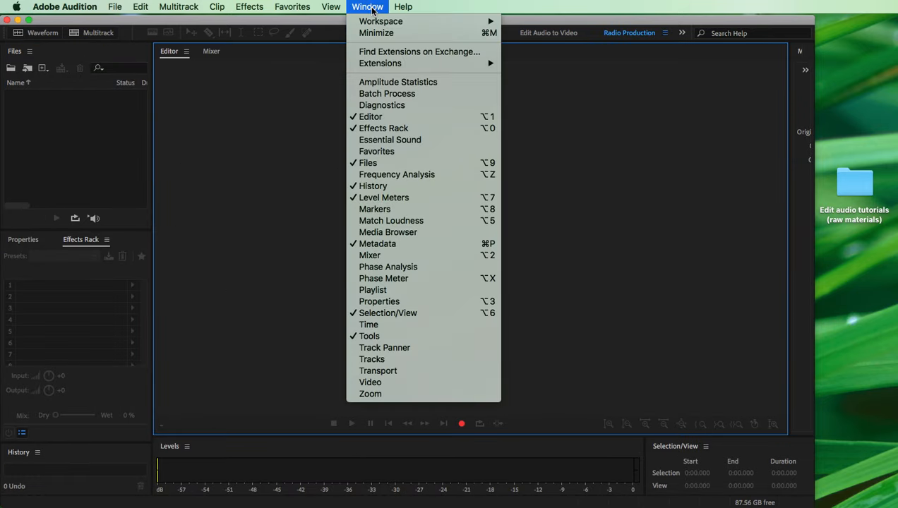
{"action": "mouse_move", "coordinate": [375, 21]}
{"action": "left_click", "coordinate": [537, 37]}
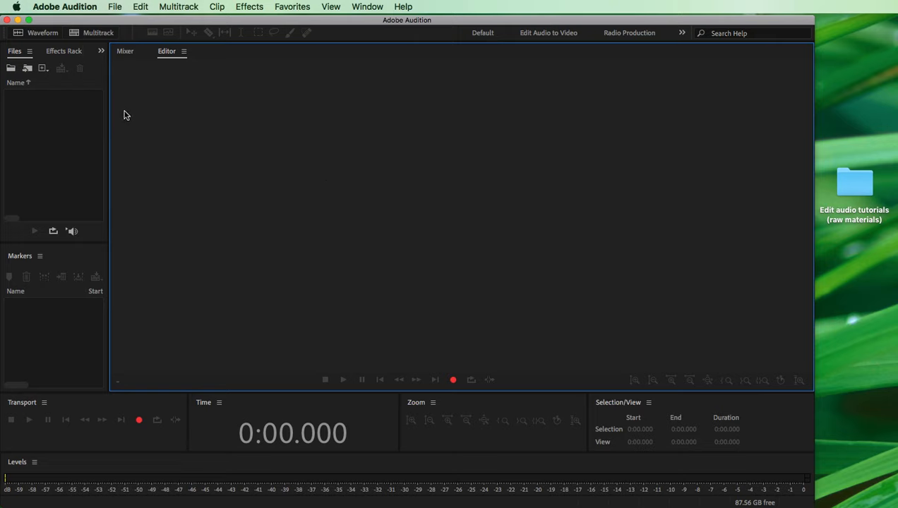
- Open the audio hardware preferences and choose Yeti Stereo Microphone as the default input
{"action": "left_click", "coordinate": [78, 9]}
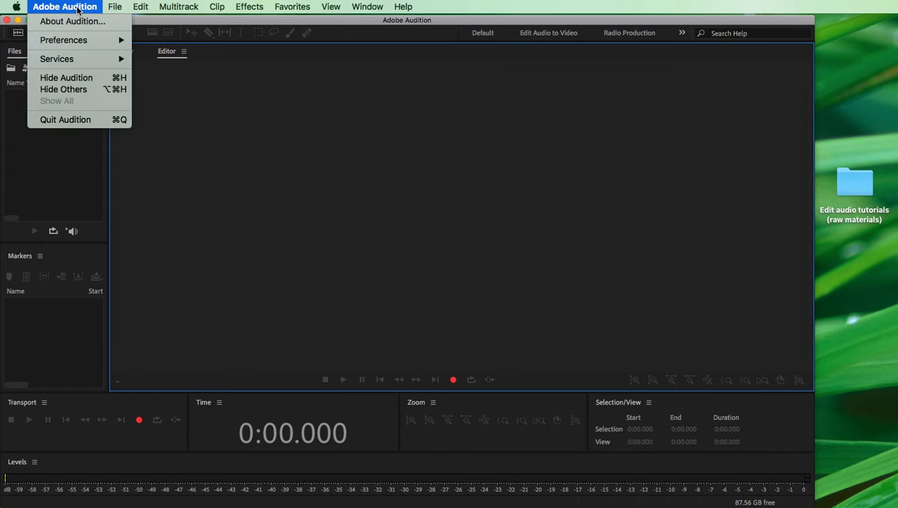
{"action": "mouse_move", "coordinate": [70, 43]}
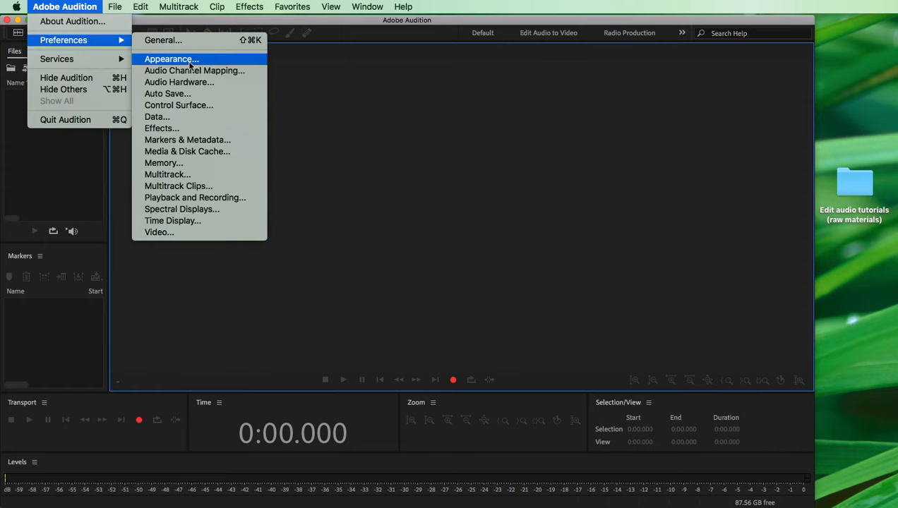
{"action": "left_click", "coordinate": [200, 82]}
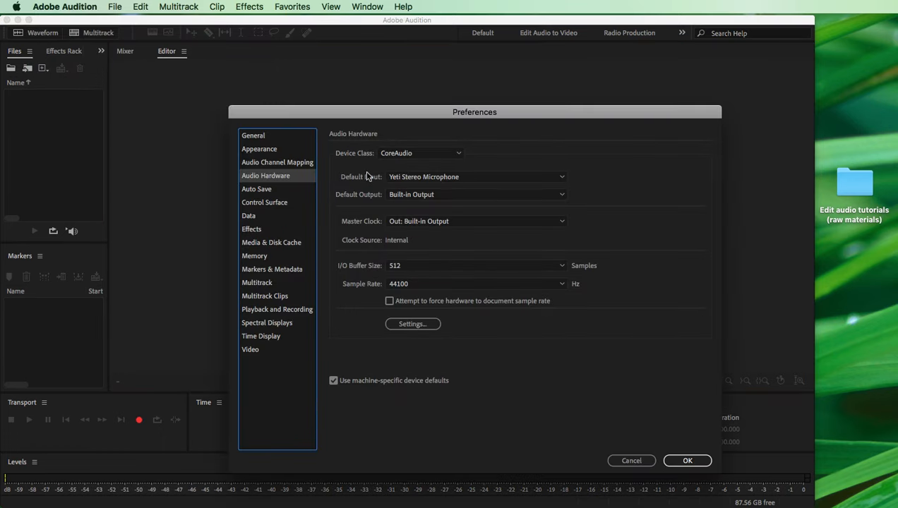
{"action": "left_click", "coordinate": [560, 179]}
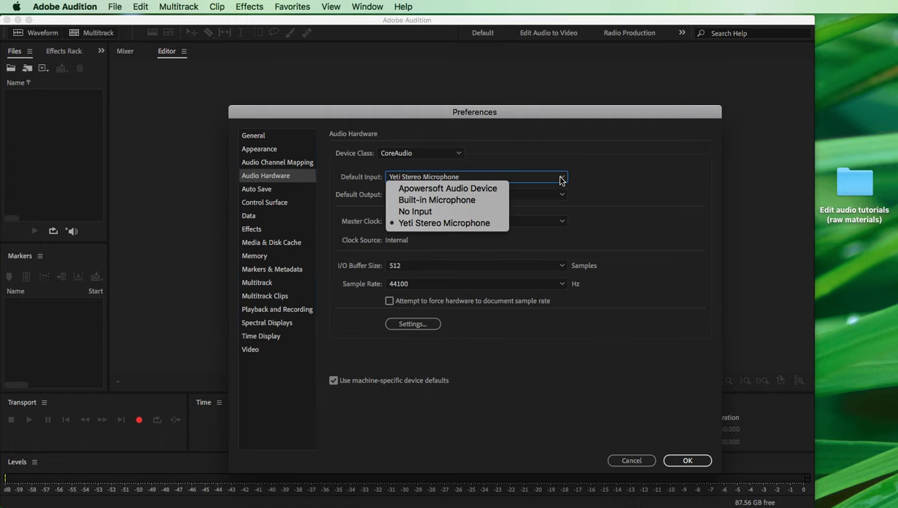
{"action": "left_click", "coordinate": [500, 225]}
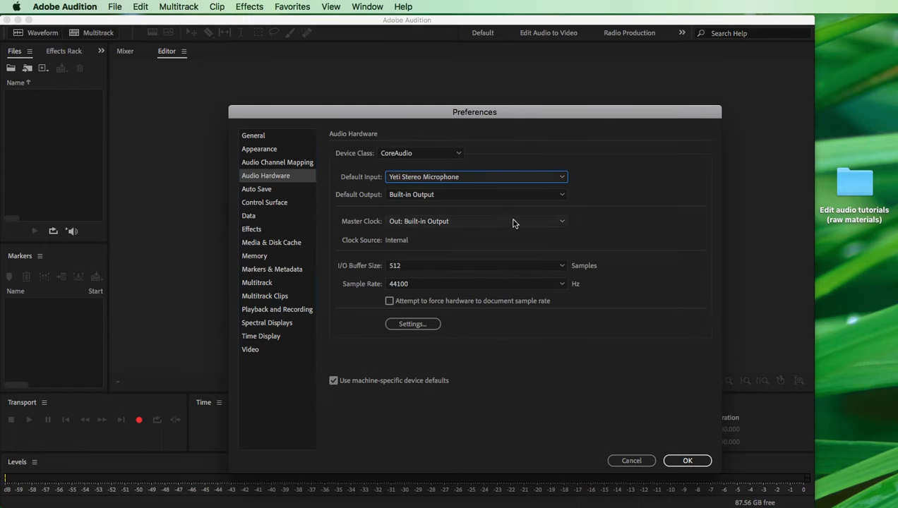
- Set the default input to Built-in Microphone and accept the device change
{"action": "left_click", "coordinate": [560, 180]}
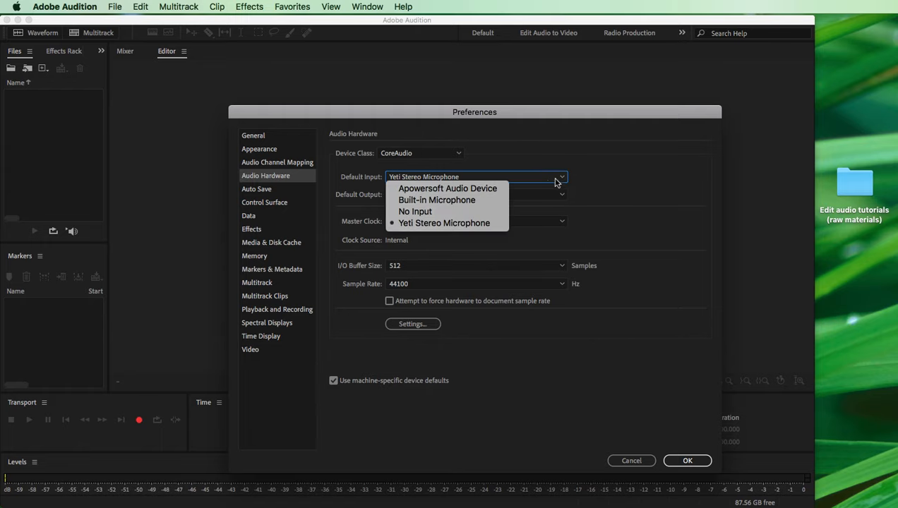
{"action": "left_click", "coordinate": [493, 202]}
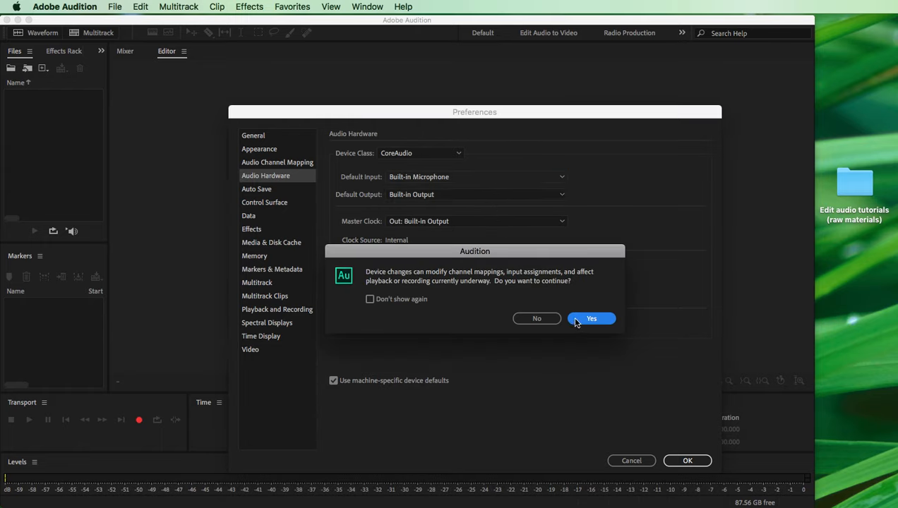
{"action": "left_click", "coordinate": [591, 319]}
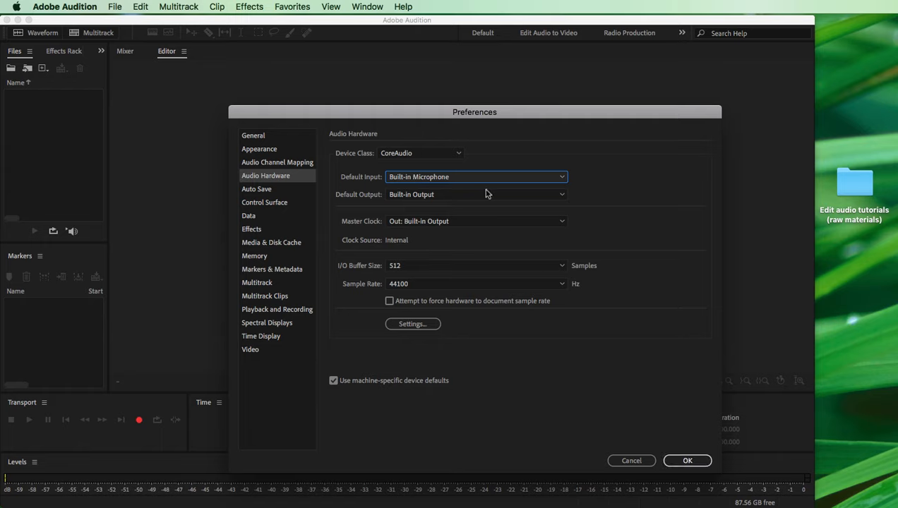
- Set the default input to Yeti Stereo Microphone, accept the device change and apply the preferences
{"action": "left_click", "coordinate": [562, 179]}
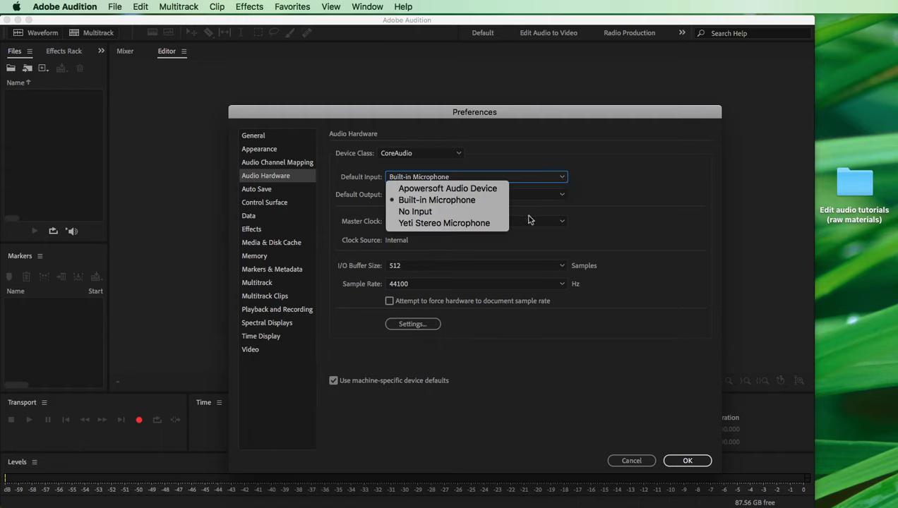
{"action": "left_click", "coordinate": [499, 225]}
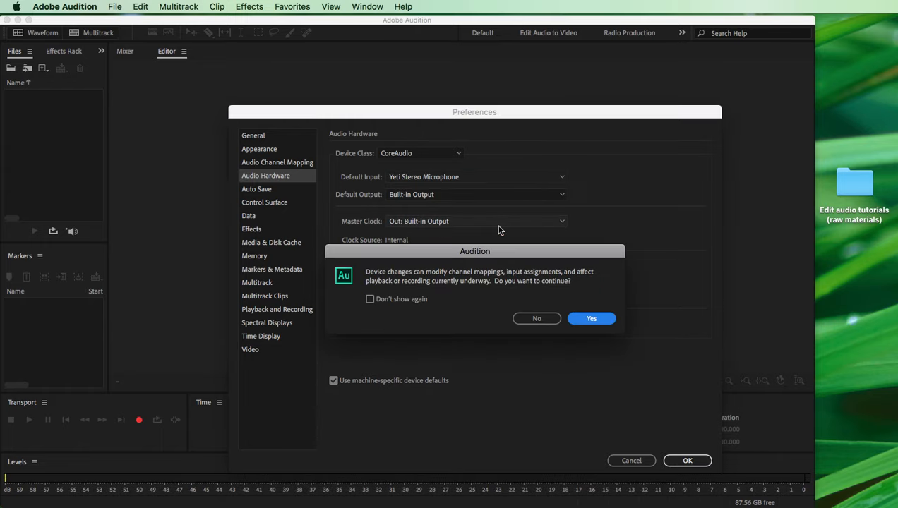
{"action": "left_click", "coordinate": [583, 319]}
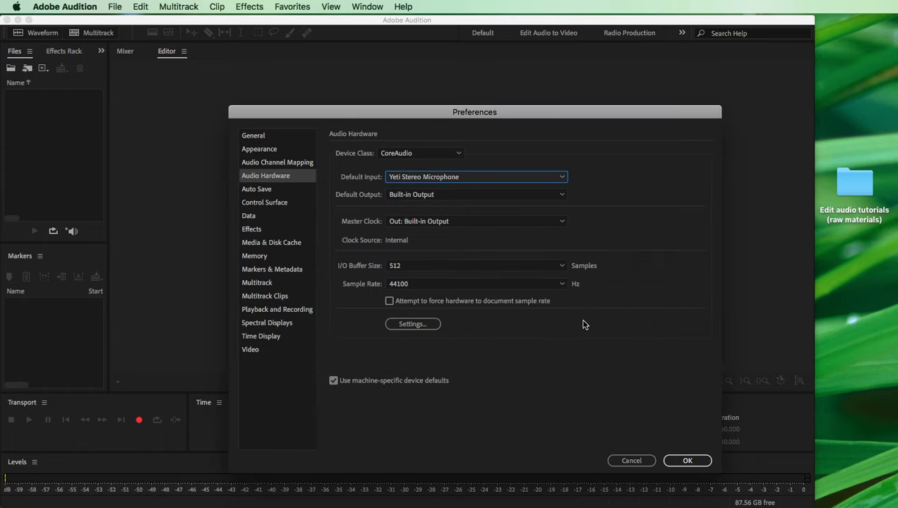
{"action": "left_click", "coordinate": [674, 463]}
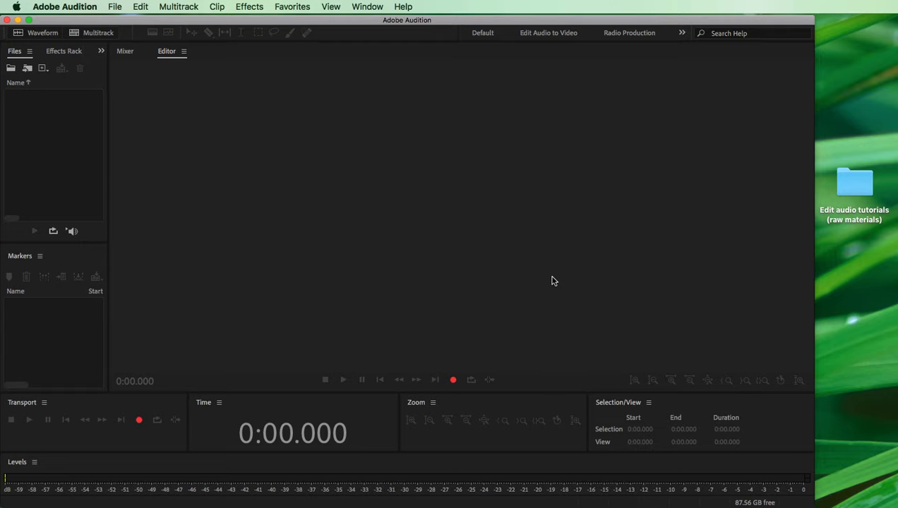
- Look through the audio files in the desktop folder "Edit audio tutorials (raw materials)", close it and return to Audition
{"action": "double_click", "coordinate": [856, 185]}
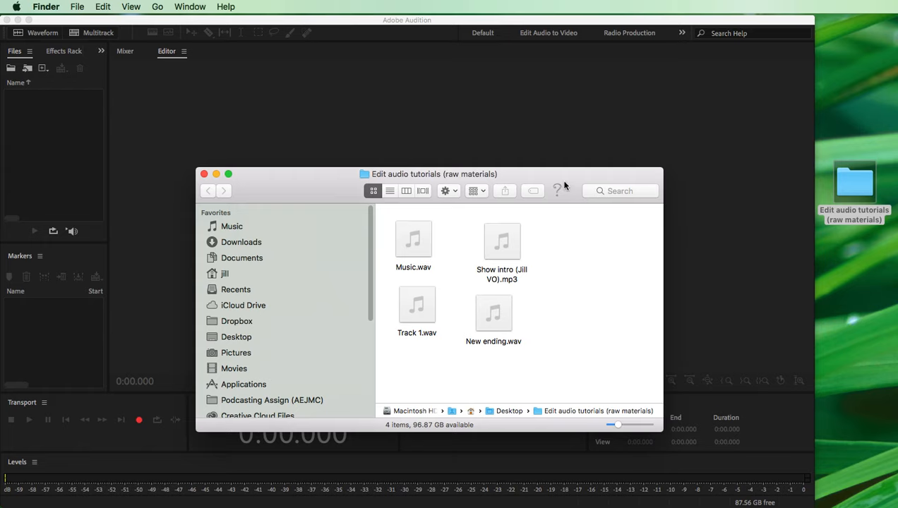
{"action": "mouse_move", "coordinate": [483, 243]}
{"action": "mouse_move", "coordinate": [495, 329]}
{"action": "left_click", "coordinate": [203, 175]}
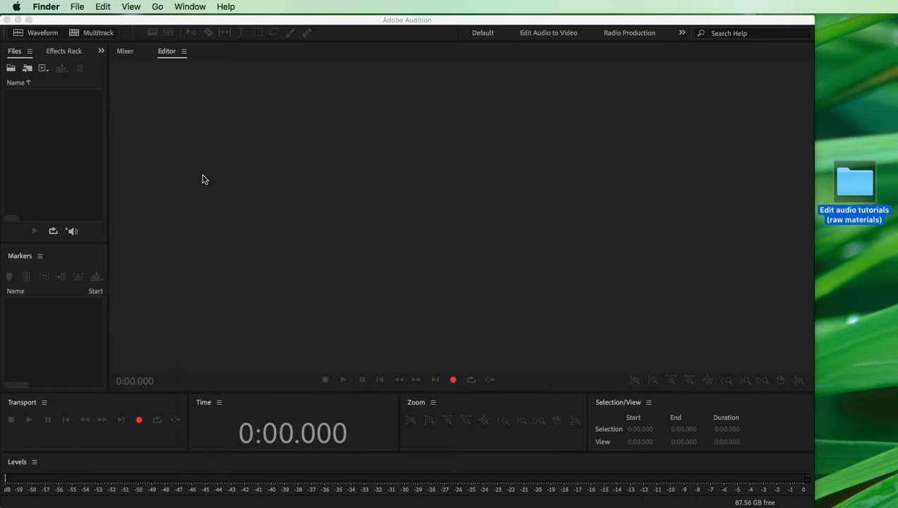
{"action": "left_click", "coordinate": [240, 192]}
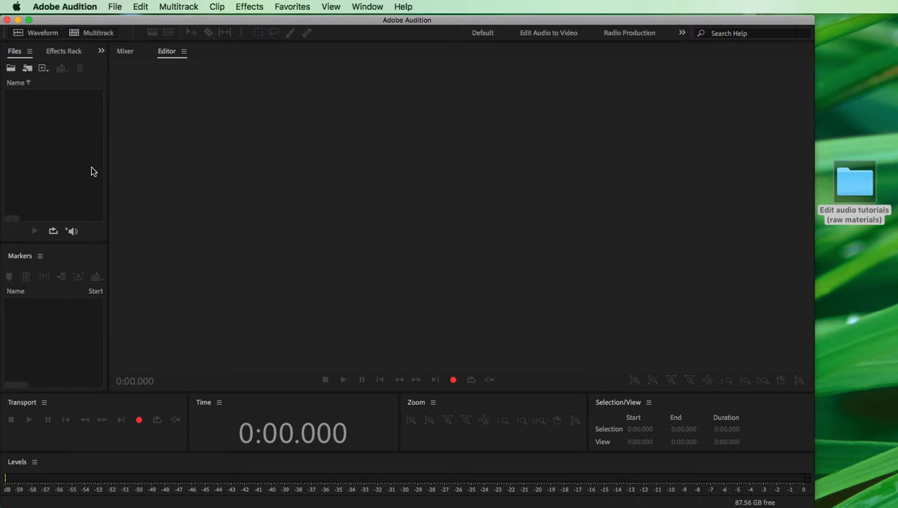
- Open Music.wav from the "Edit audio tutorials (raw materials)" folder
{"action": "left_click", "coordinate": [12, 68]}
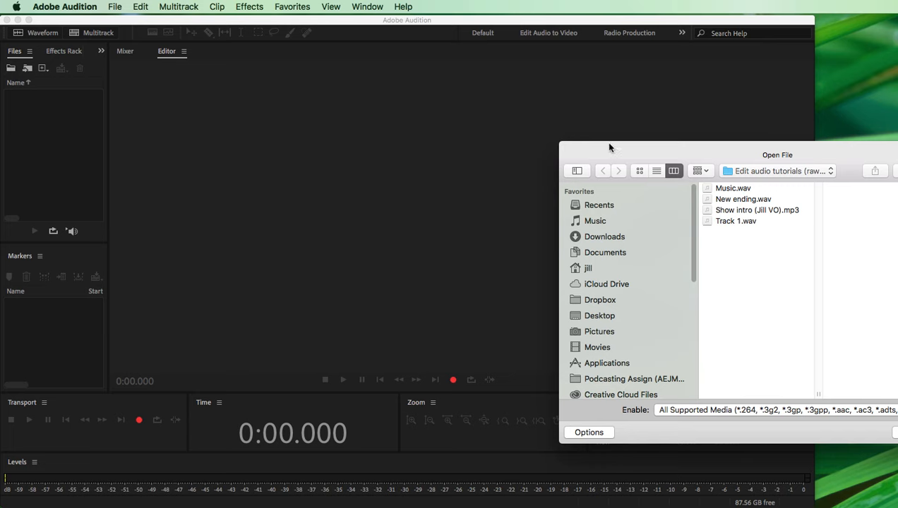
{"action": "left_click_drag", "start_coordinate": [609, 143], "coordinate": [387, 110]}
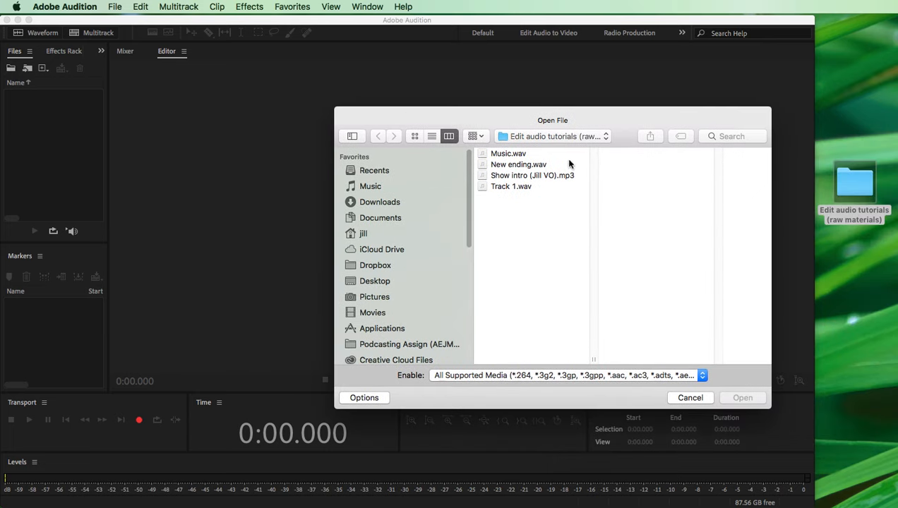
{"action": "left_click", "coordinate": [503, 154]}
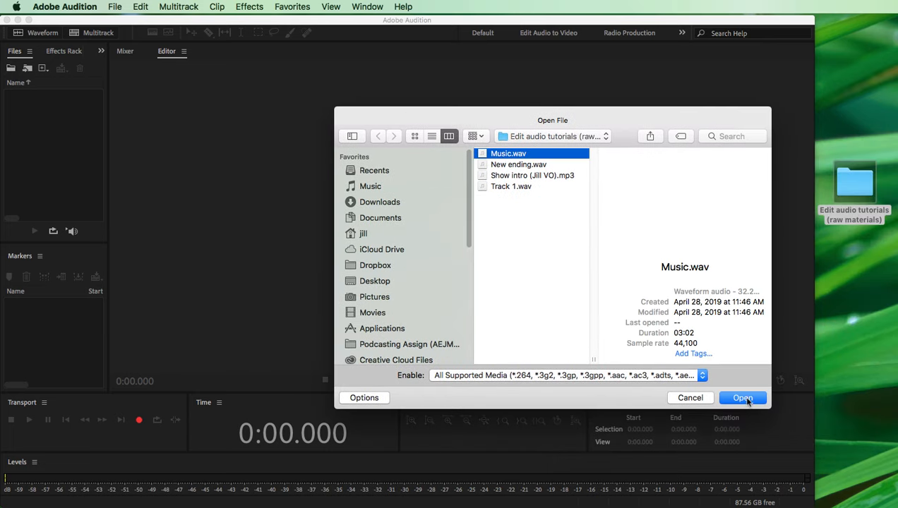
{"action": "left_click", "coordinate": [734, 399]}
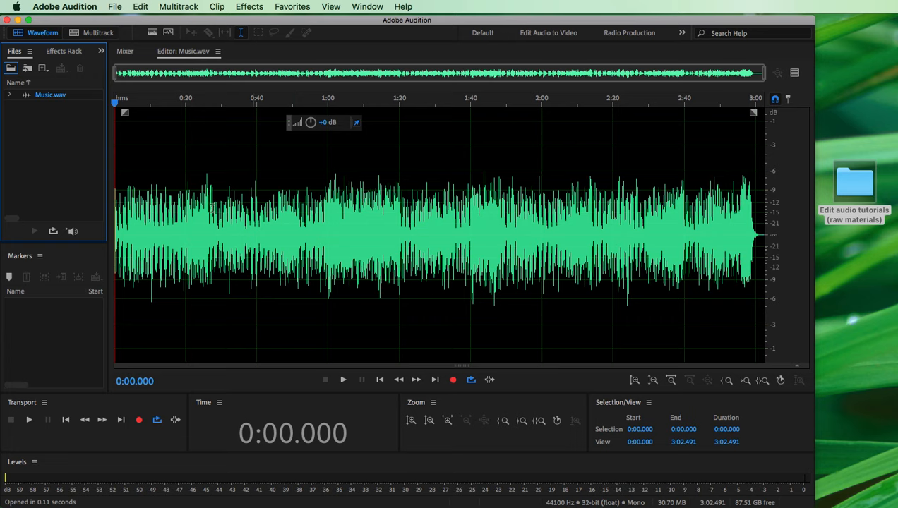
- Import the show intro voice-over MP3 and display it in the waveform editor
{"action": "left_click", "coordinate": [28, 68]}
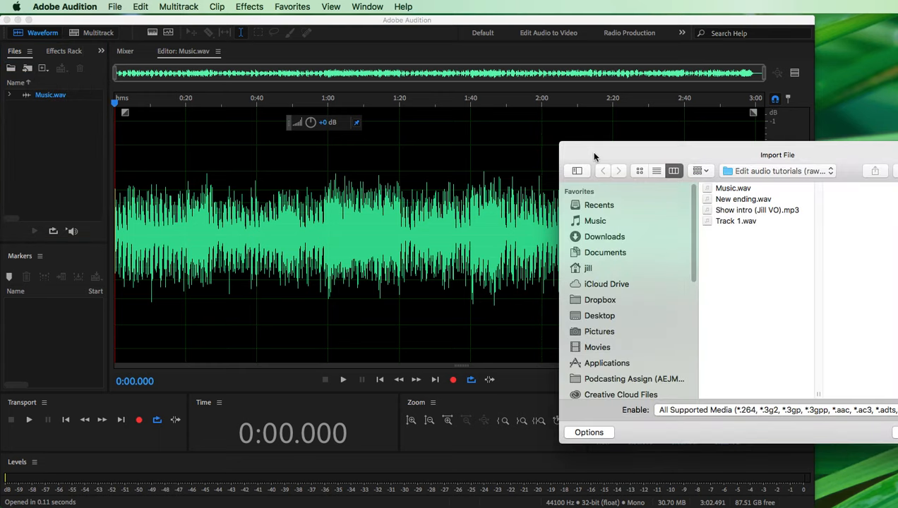
{"action": "left_click_drag", "start_coordinate": [594, 156], "coordinate": [414, 129]}
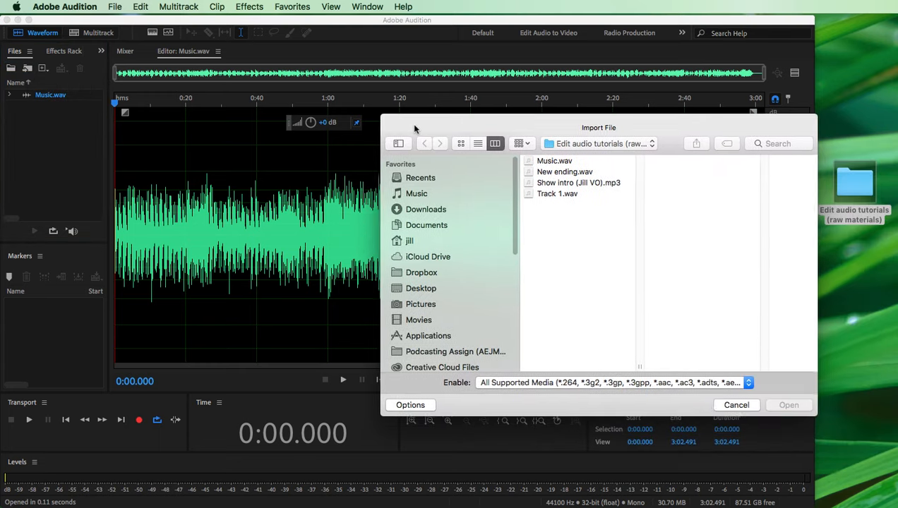
{"action": "left_click", "coordinate": [560, 184]}
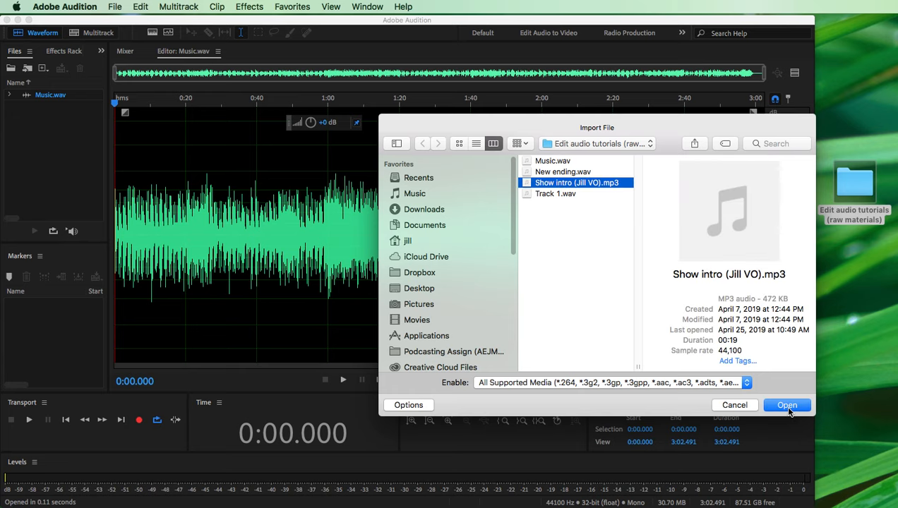
{"action": "left_click", "coordinate": [788, 407]}
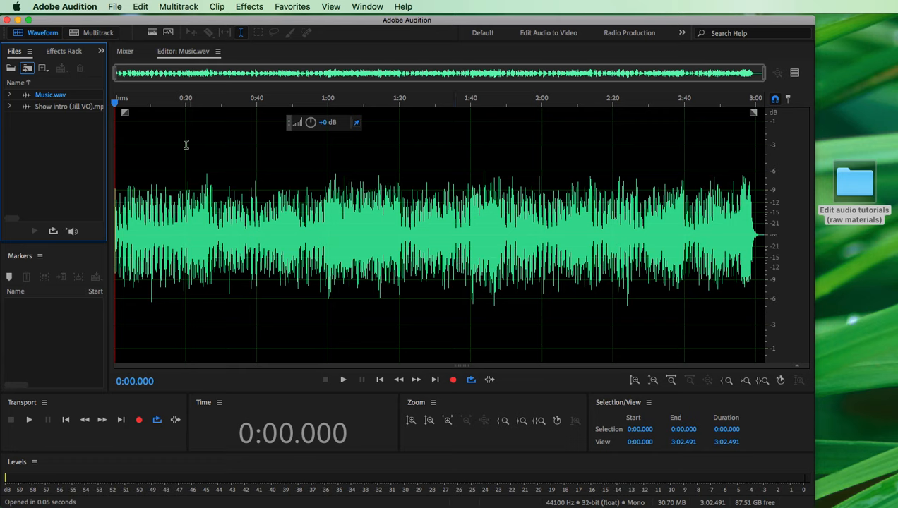
{"action": "left_click", "coordinate": [45, 99]}
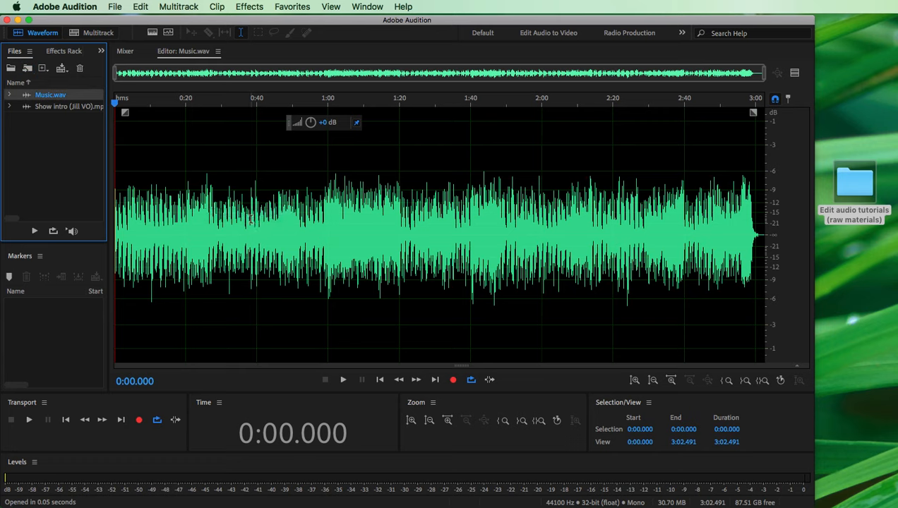
{"action": "left_click_drag", "start_coordinate": [81, 113], "coordinate": [285, 232]}
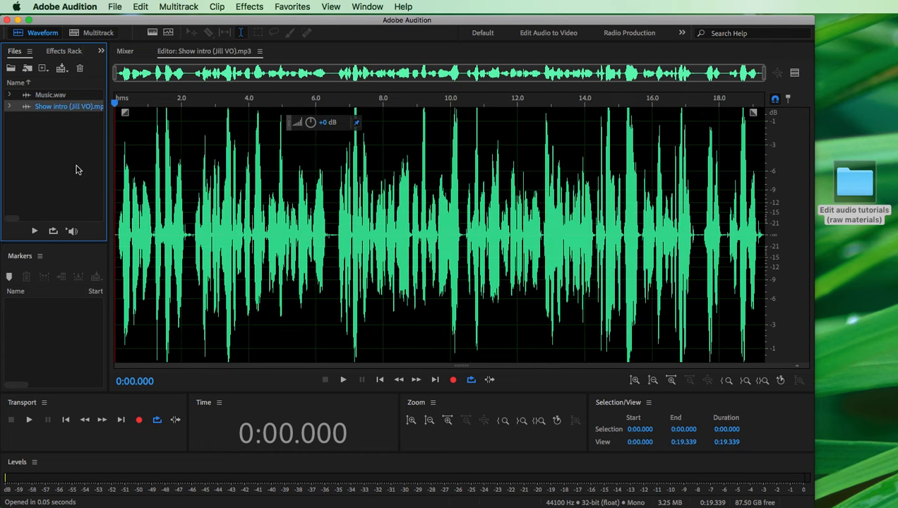
- Add Track 1.wav and New ending.wav to the session's files straight from the raw materials folder on the desktop, and close the folder
{"action": "double_click", "coordinate": [854, 190]}
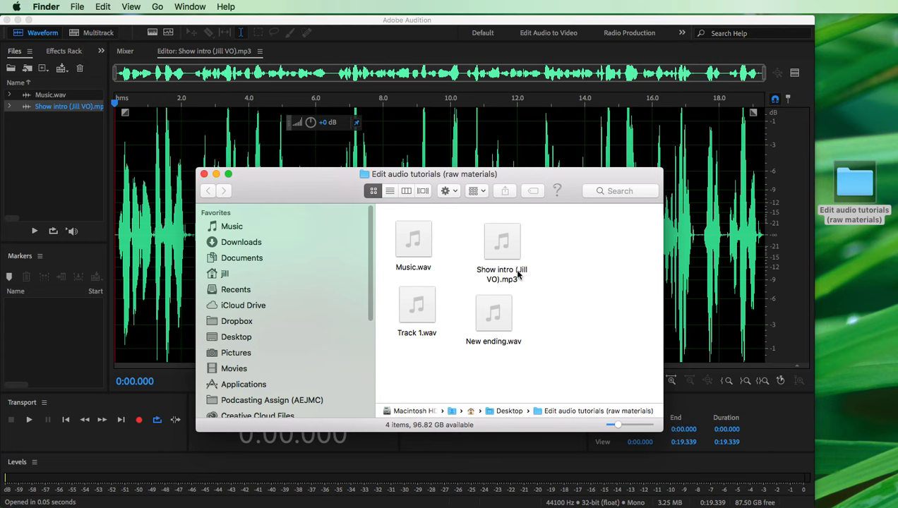
{"action": "left_click_drag", "start_coordinate": [433, 304], "coordinate": [254, 132]}
{"action": "mouse_move", "coordinate": [498, 315]}
{"action": "left_click_drag", "start_coordinate": [498, 315], "coordinate": [168, 196]}
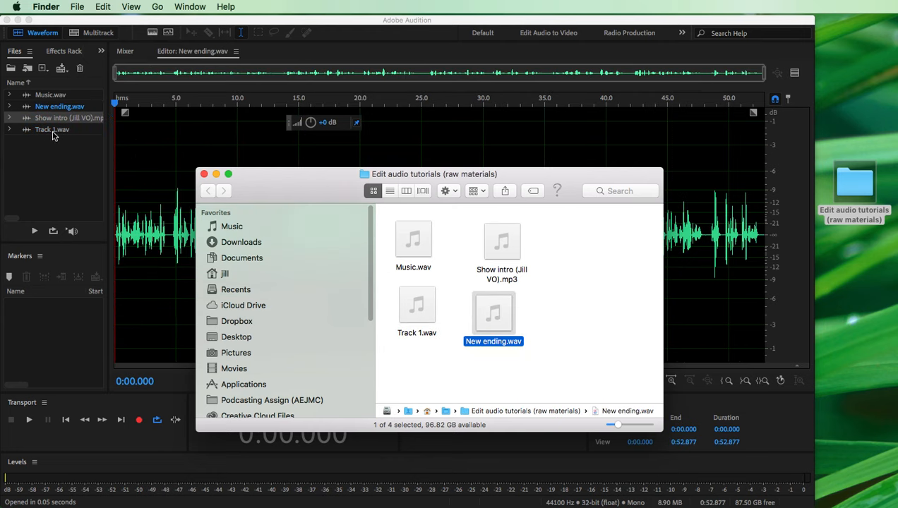
{"action": "left_click", "coordinate": [205, 175]}
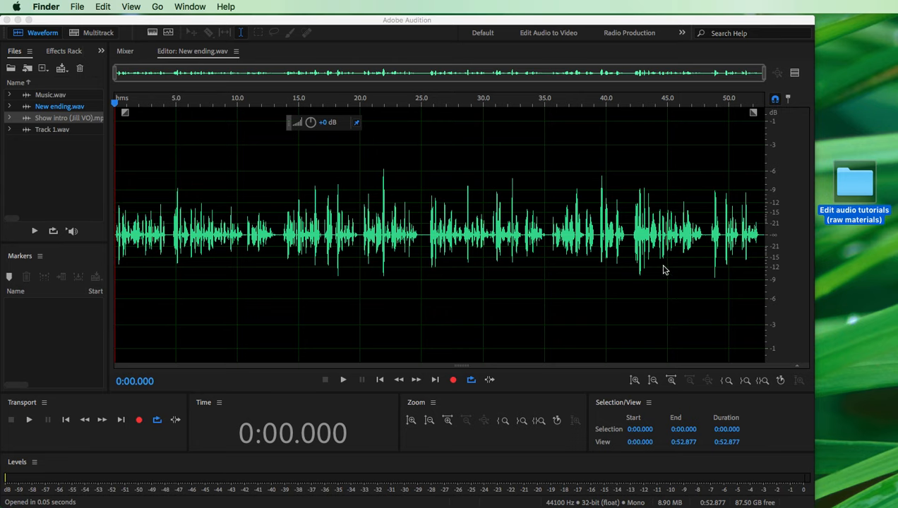
- Display Music.wav in the waveform editor and play it from about 0:16.7
{"action": "double_click", "coordinate": [51, 97]}
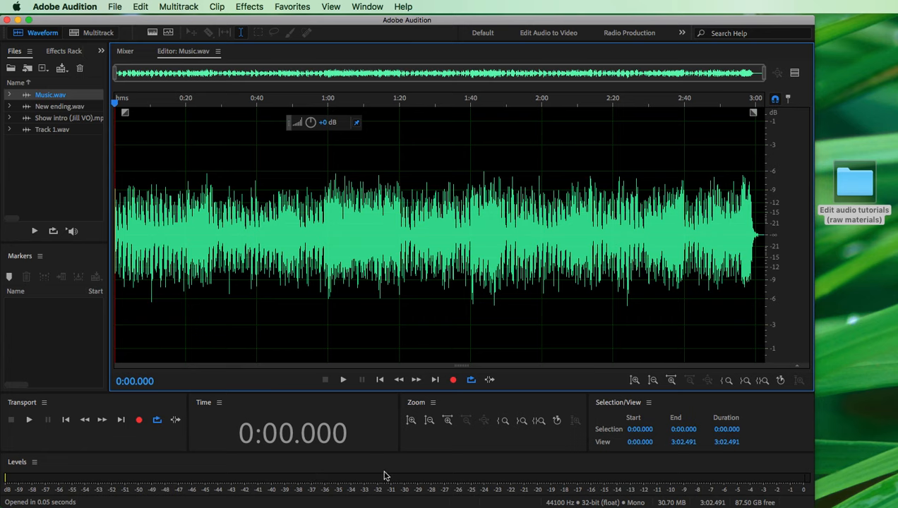
{"action": "left_click", "coordinate": [174, 166]}
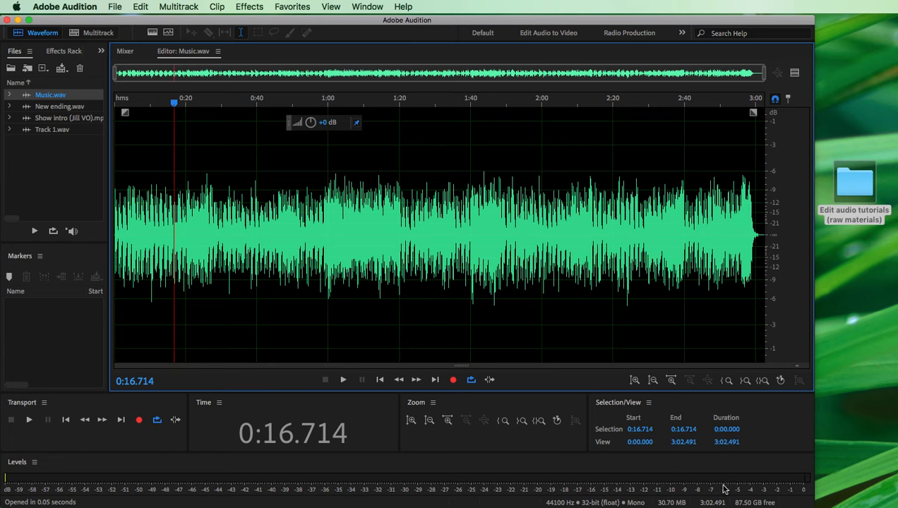
{"action": "key", "text": "space"}
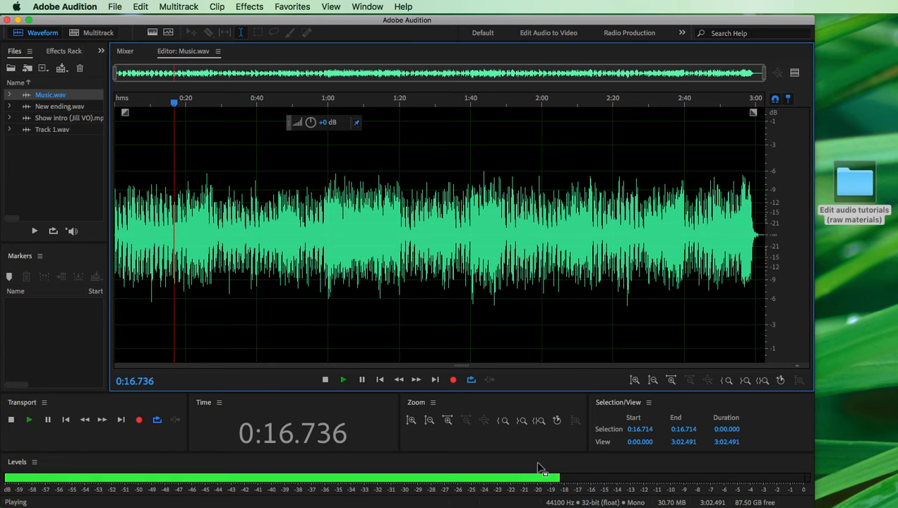
- Pause and resume the playback of Music.wav, place the playhead marker at about 2:09, and stop playing
{"action": "left_click", "coordinate": [362, 380]}
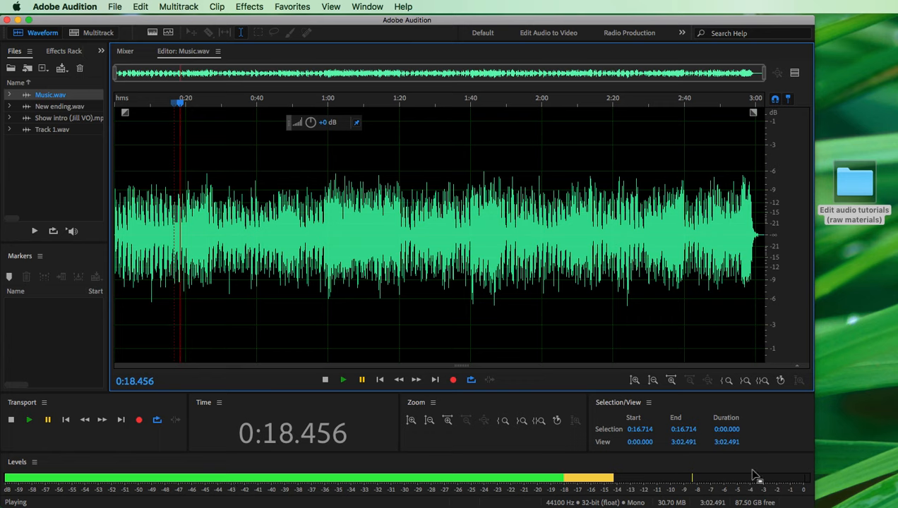
{"action": "left_click", "coordinate": [575, 172]}
{"action": "key", "text": "space"}
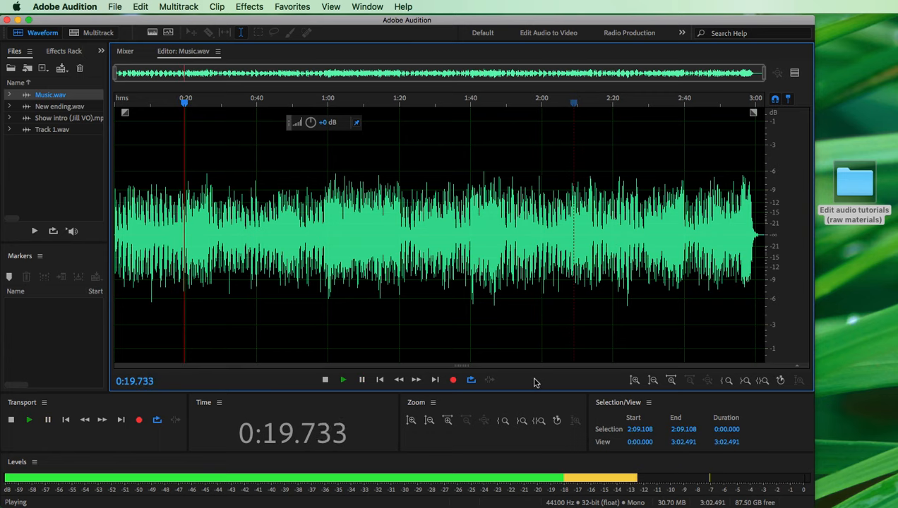
{"action": "key", "text": "space"}
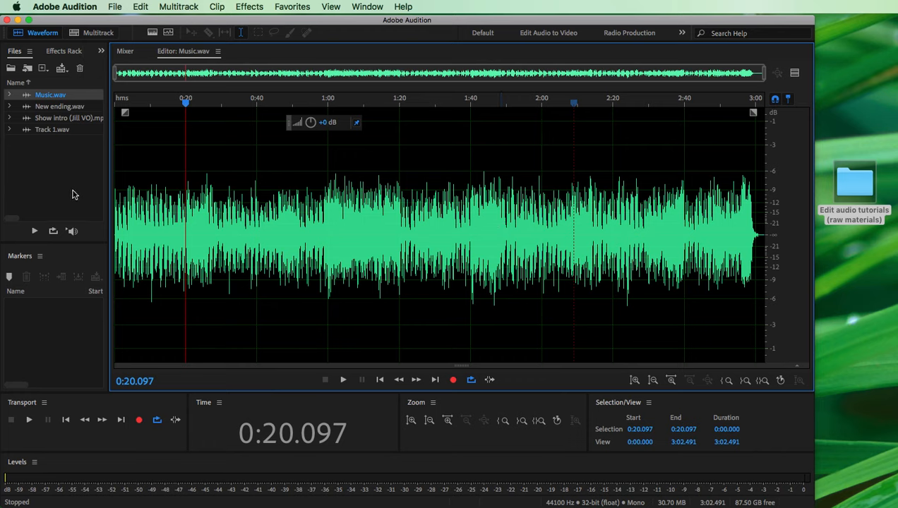
- Display the show intro voice-over and lower its overall amplitude until the peaks sit between -3 and -6 dB, checking playback from 0:00.560
{"action": "double_click", "coordinate": [63, 119]}
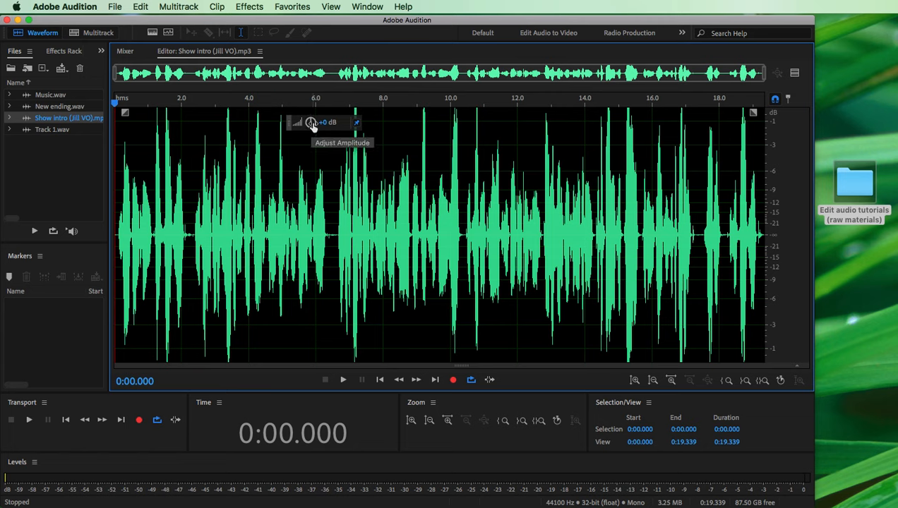
{"action": "left_click_drag", "start_coordinate": [313, 125], "coordinate": [300, 136]}
{"action": "left_click", "coordinate": [133, 158]}
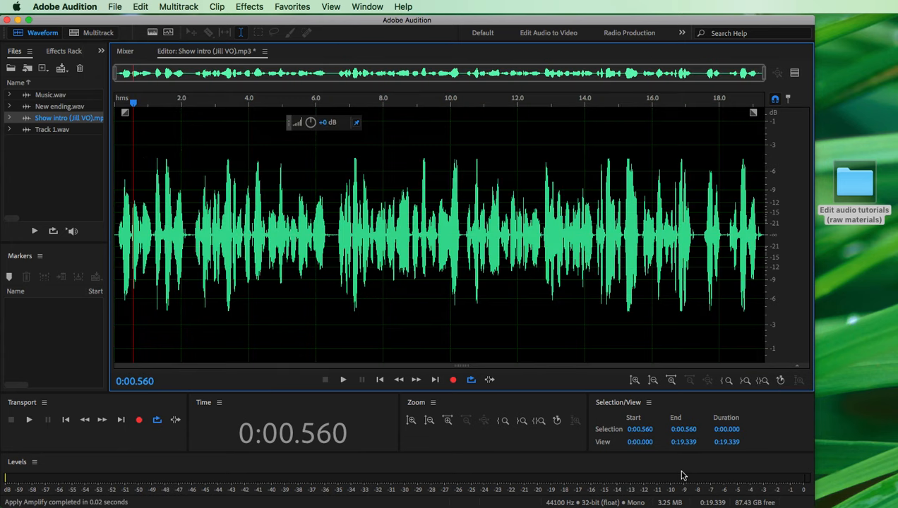
{"action": "key", "text": "space"}
{"action": "key", "text": "space"}
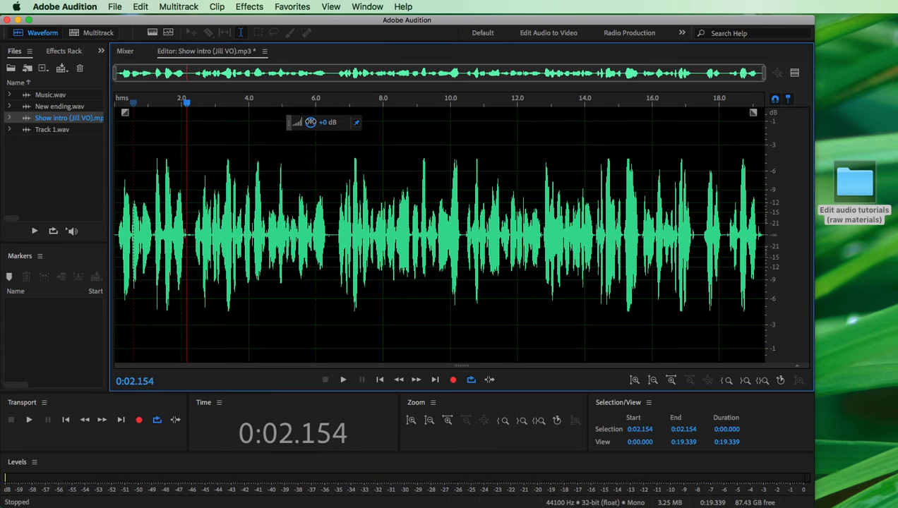
- Lower the whole voice-over in two more small amounts, to peaks between -6 and -9 dB, listening to a short passage after each
{"action": "left_click_drag", "start_coordinate": [311, 122], "coordinate": [309, 124]}
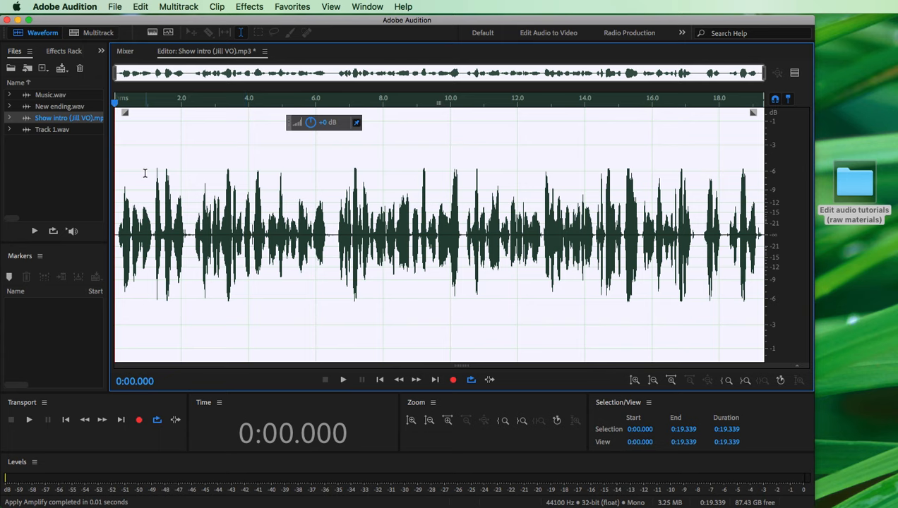
{"action": "left_click", "coordinate": [144, 173]}
{"action": "key", "text": "space"}
{"action": "key", "text": "space"}
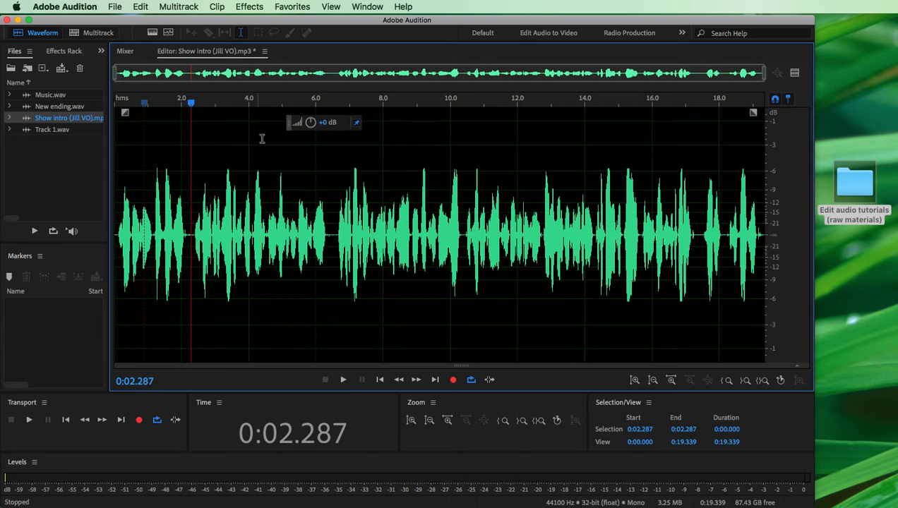
{"action": "left_click_drag", "start_coordinate": [311, 122], "coordinate": [308, 125]}
{"action": "left_click", "coordinate": [184, 161]}
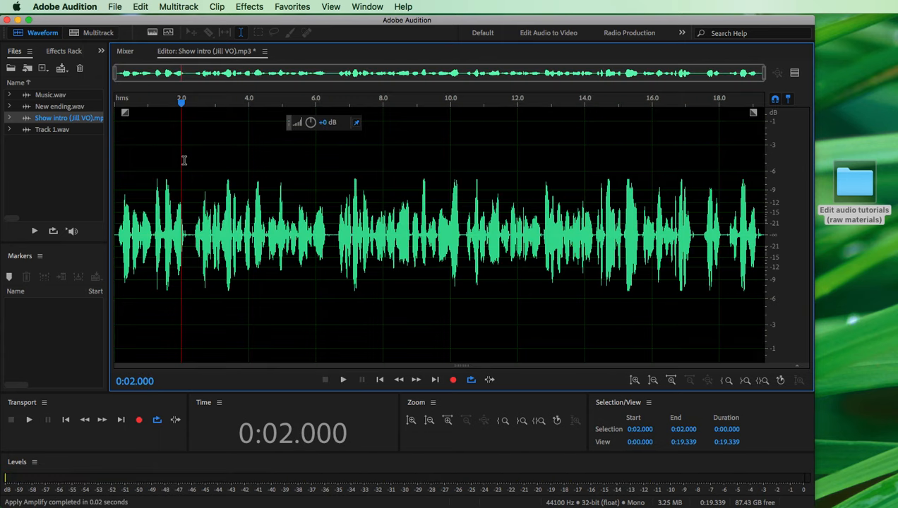
{"action": "key", "text": "space"}
{"action": "key", "text": "space"}
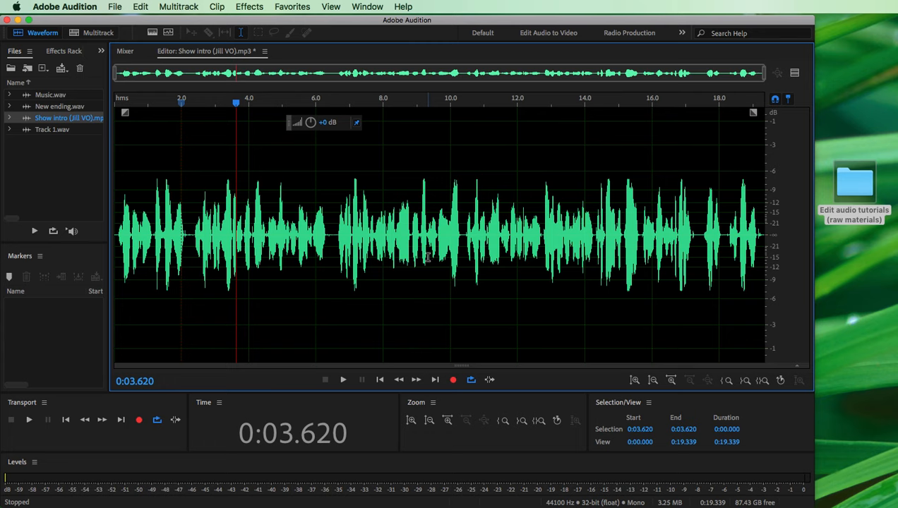
- Raise the amplitude of the voice-over section from 0:09.669 to 0:10.392 to a peak between -1 and -3 dB, and play across it
{"action": "left_click_drag", "start_coordinate": [439, 214], "coordinate": [464, 217]}
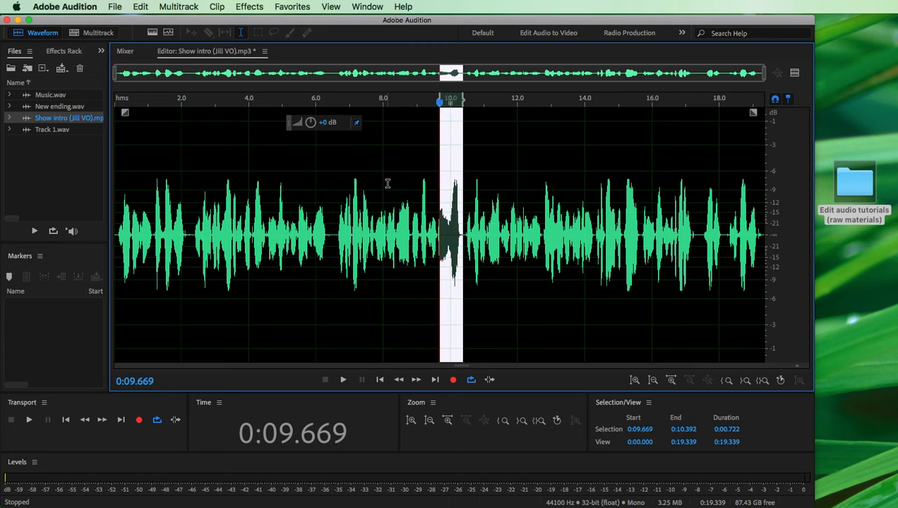
{"action": "left_click_drag", "start_coordinate": [311, 123], "coordinate": [363, 113]}
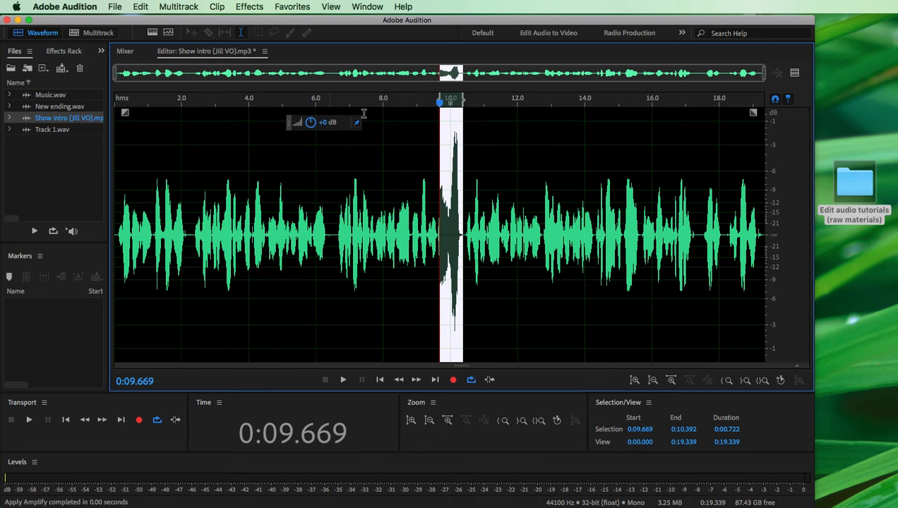
{"action": "left_click", "coordinate": [422, 151]}
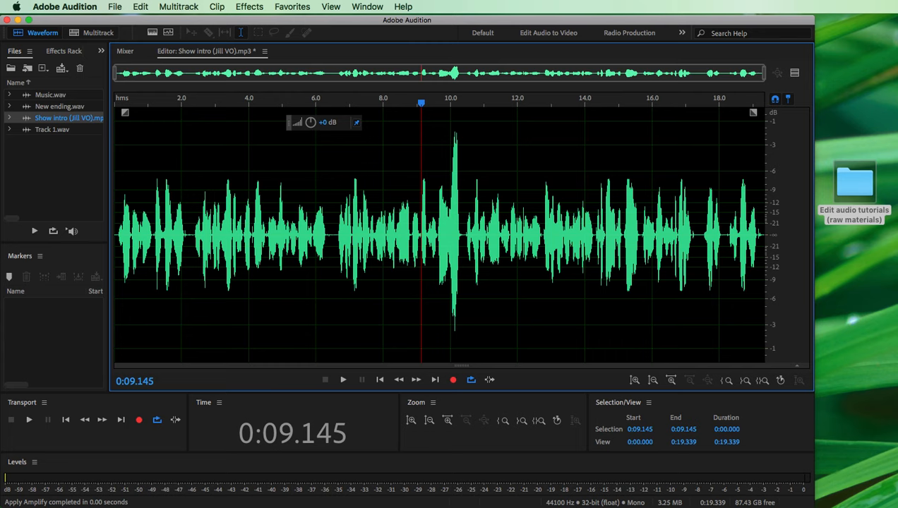
{"action": "key", "text": "space"}
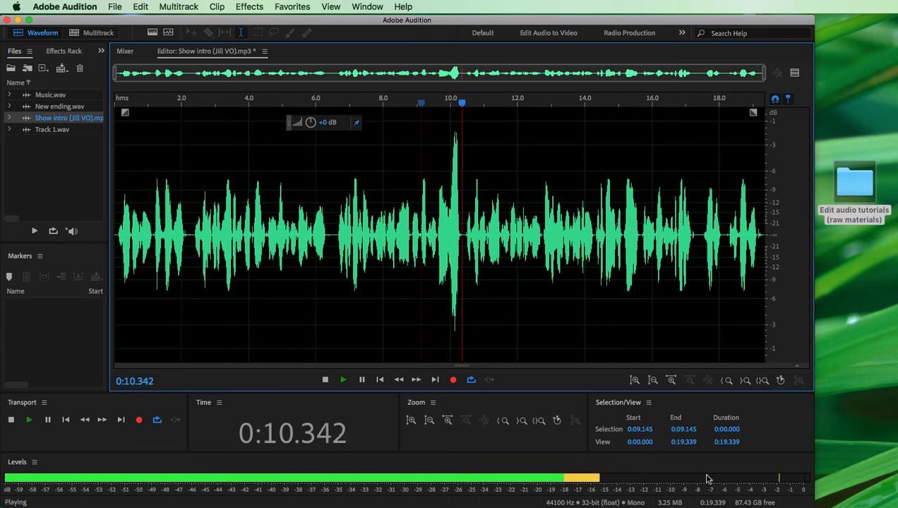
{"action": "key", "text": "space"}
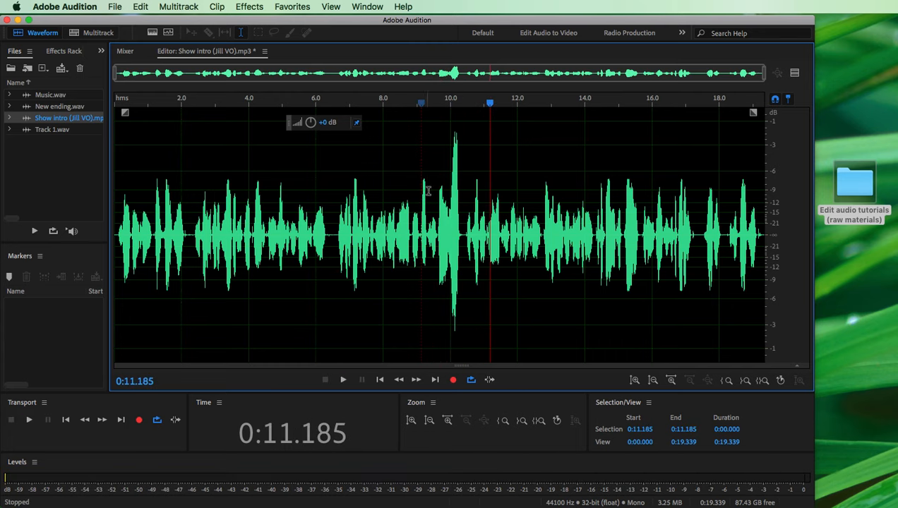
- Lower the loud voice-over section from 0:09.615 to 0:10.338 to a peak of about -6 dB and play it from 0:09.470
{"action": "left_click_drag", "start_coordinate": [438, 186], "coordinate": [461, 188]}
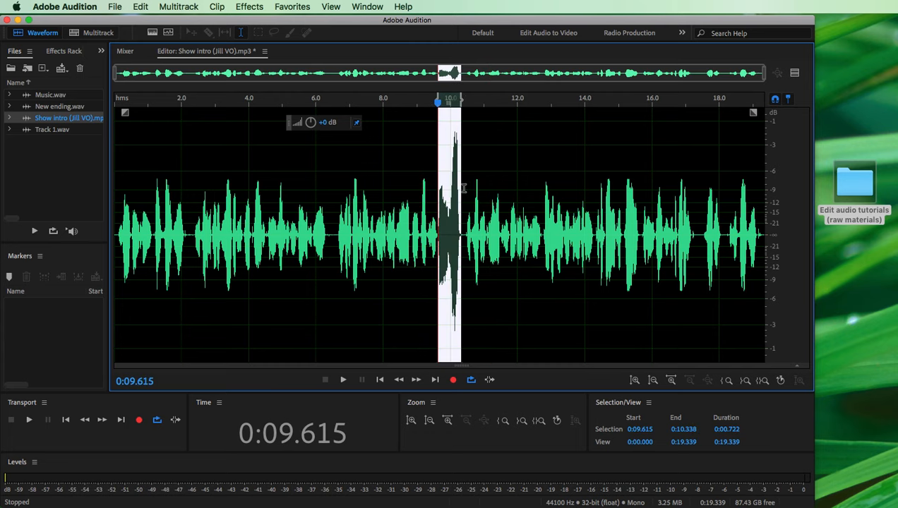
{"action": "left_click_drag", "start_coordinate": [310, 125], "coordinate": [305, 141]}
{"action": "left_click", "coordinate": [432, 189]}
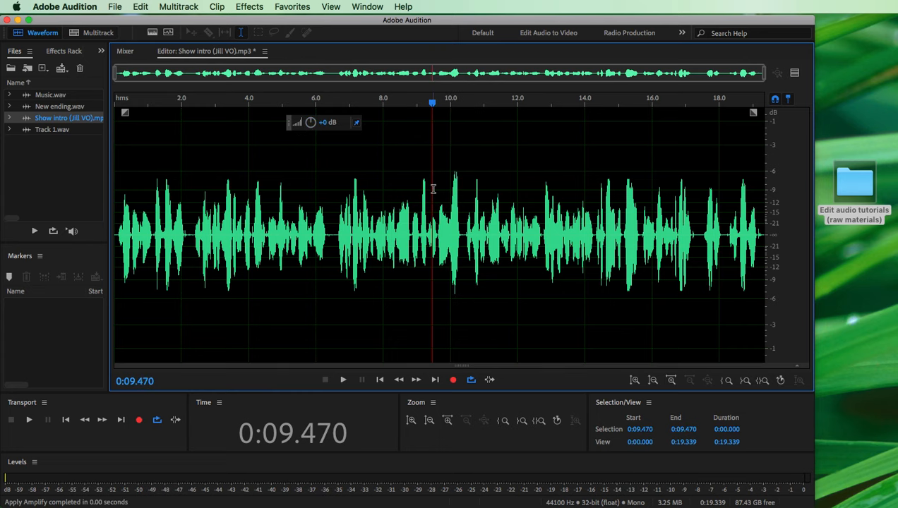
{"action": "key", "text": "space"}
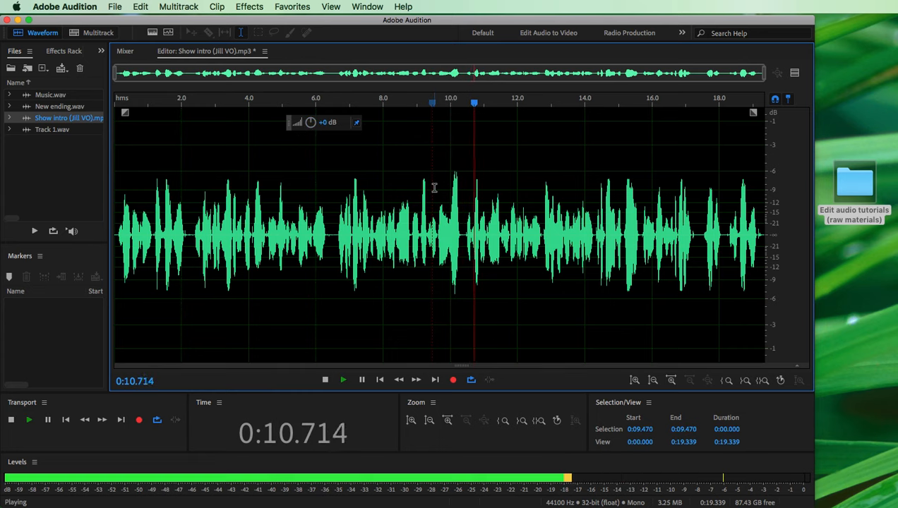
{"action": "key", "text": "space"}
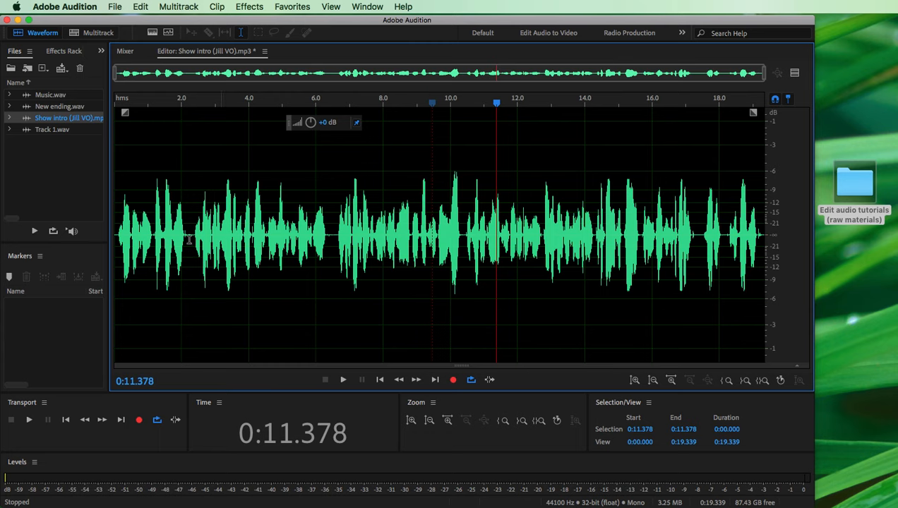
- Display Track 1.wav and lower the amplitude of its first 12.241 seconds and of the section from 0:12.630 to 0:20.000
{"action": "double_click", "coordinate": [58, 133]}
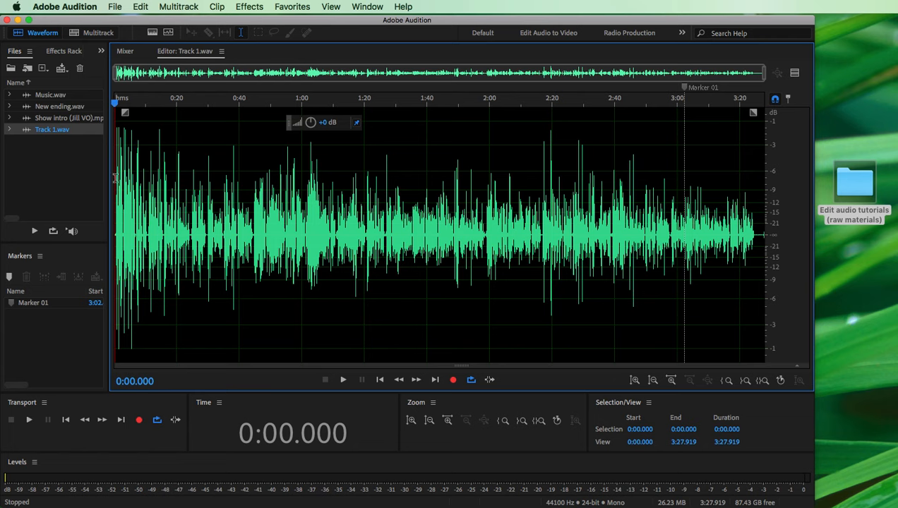
{"action": "left_click_drag", "start_coordinate": [115, 178], "coordinate": [152, 185]}
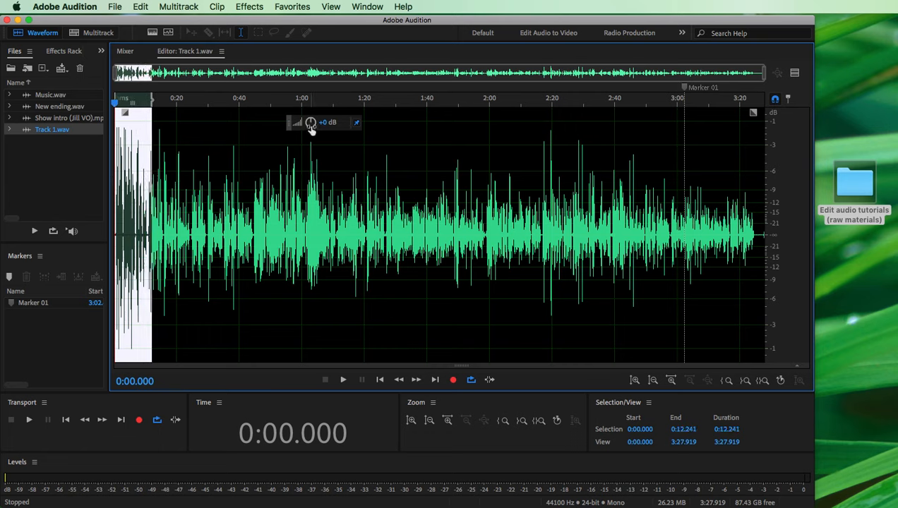
{"action": "left_click_drag", "start_coordinate": [310, 123], "coordinate": [297, 134]}
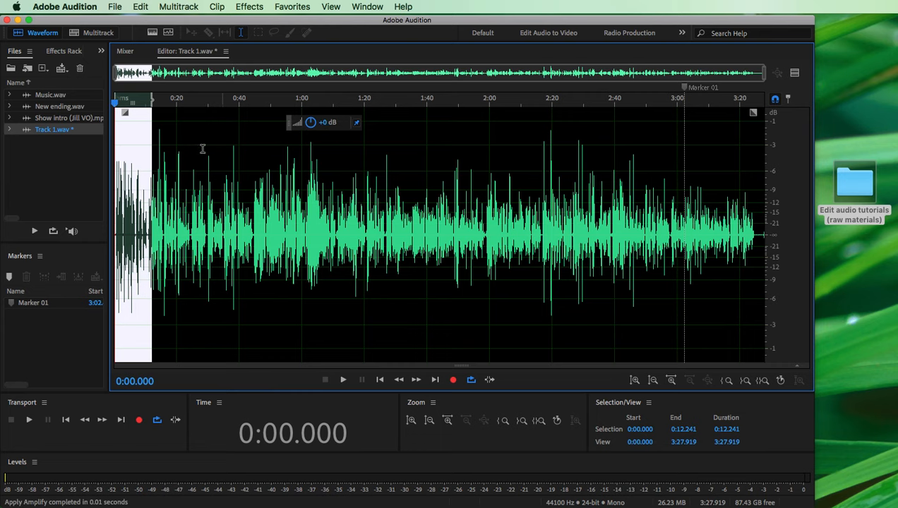
{"action": "left_click", "coordinate": [159, 166]}
{"action": "left_click_drag", "start_coordinate": [154, 166], "coordinate": [179, 168]}
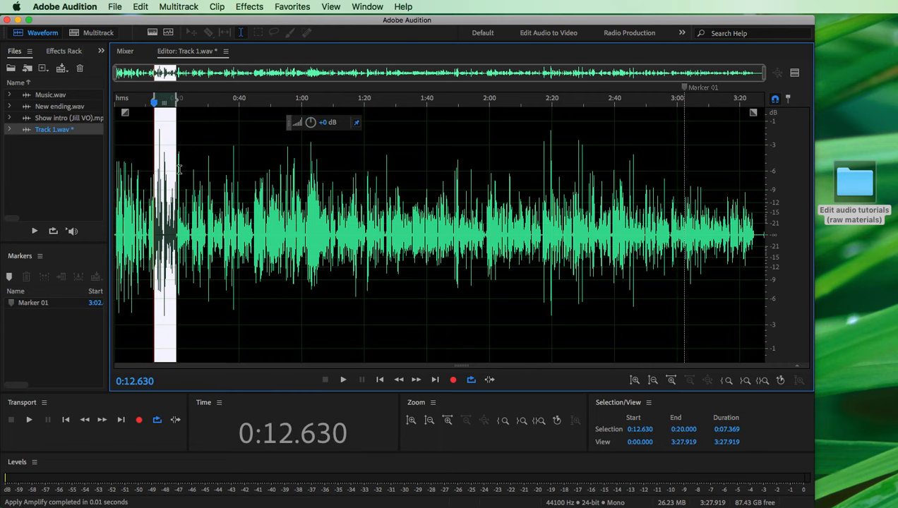
{"action": "left_click_drag", "start_coordinate": [309, 124], "coordinate": [304, 125]}
- Listen to short passages of Track 1.wav from about 0:03.9, 1:08 and 2:16 to compare their levels
{"action": "left_click", "coordinate": [127, 146]}
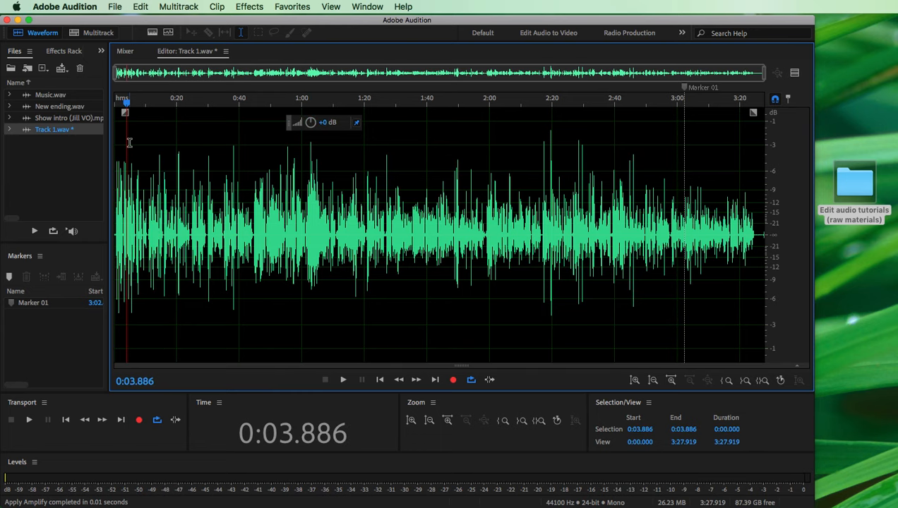
{"action": "key", "text": "space"}
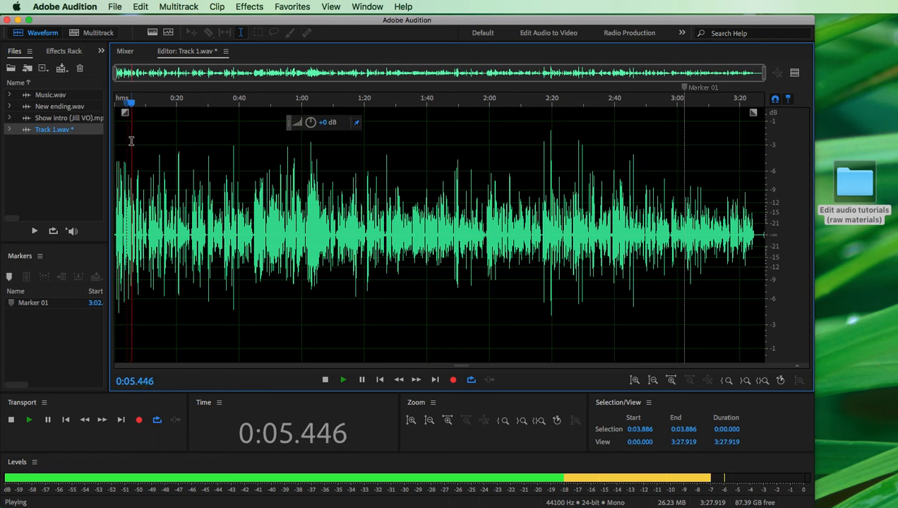
{"action": "left_click", "coordinate": [328, 162]}
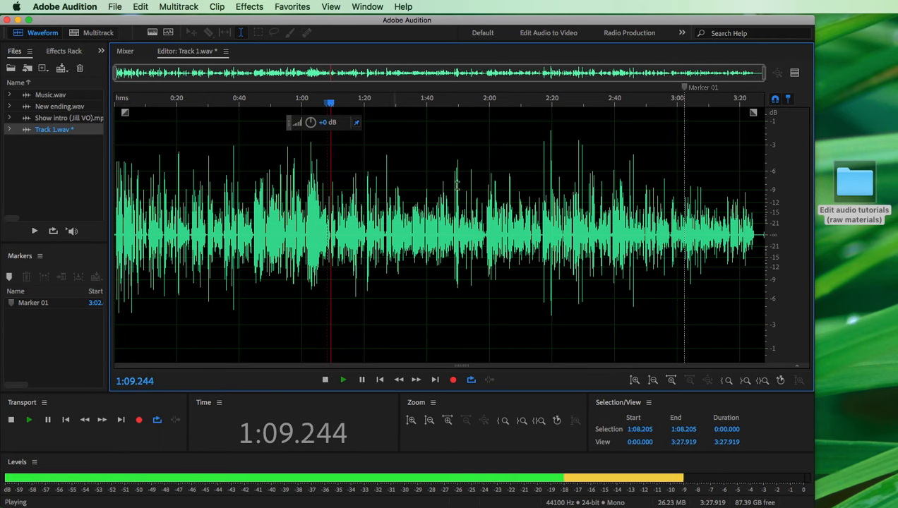
{"action": "left_click", "coordinate": [539, 189]}
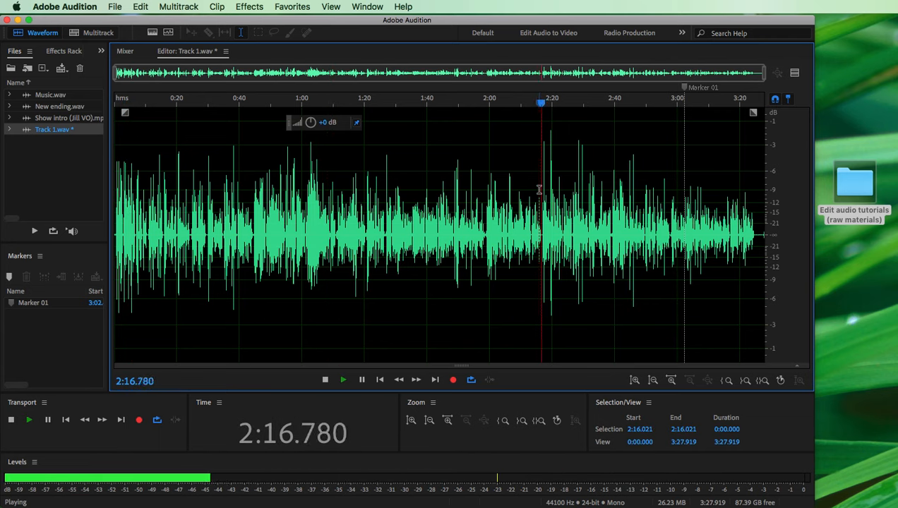
{"action": "key", "text": "space"}
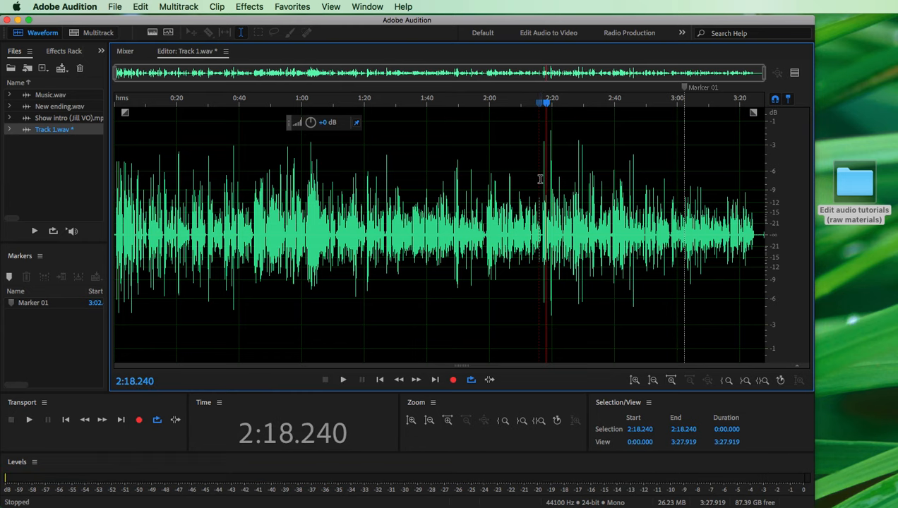
- Lower the amplitude of the Track 1.wav section from about 2:16.4 to 2:22.0 and play from just before it, at about 2:14
{"action": "left_click_drag", "start_coordinate": [542, 179], "coordinate": [558, 179]}
{"action": "left_click_drag", "start_coordinate": [311, 122], "coordinate": [310, 131]}
{"action": "left_click_drag", "start_coordinate": [543, 168], "coordinate": [541, 168]}
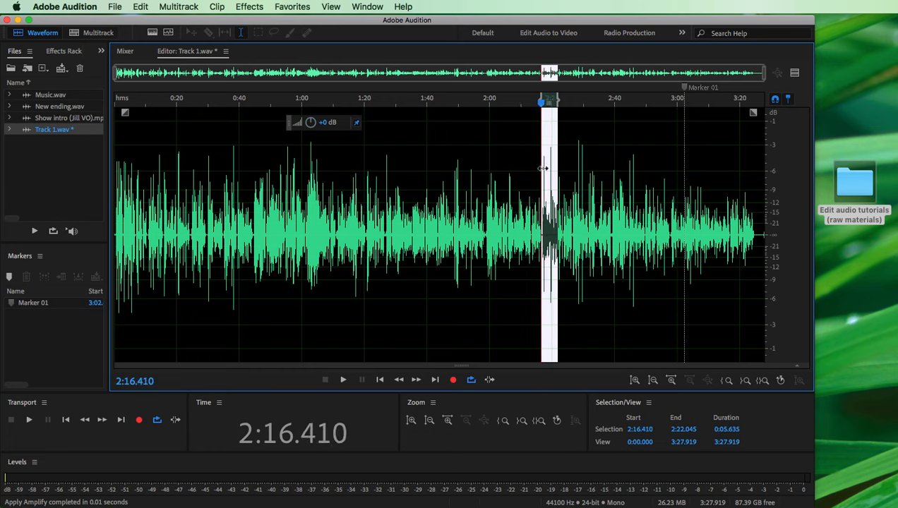
{"action": "left_click", "coordinate": [535, 169]}
{"action": "key", "text": "space"}
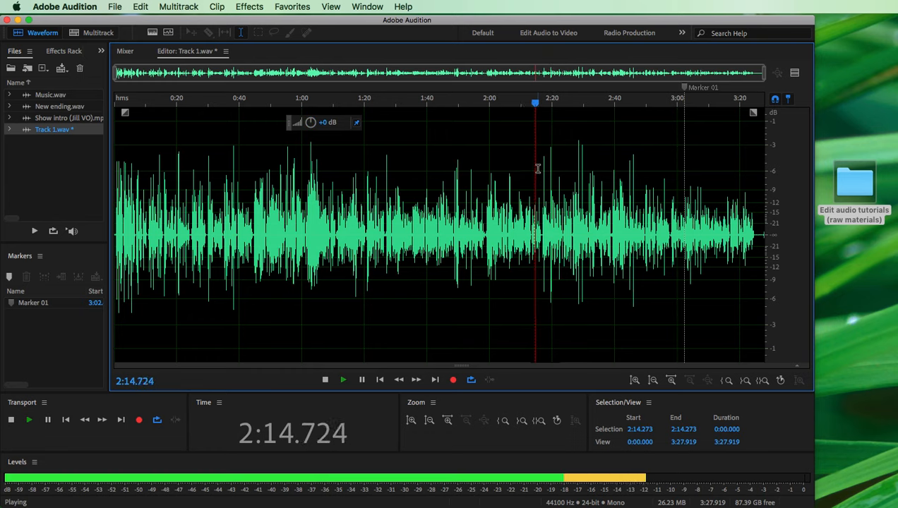
{"action": "key", "text": "space"}
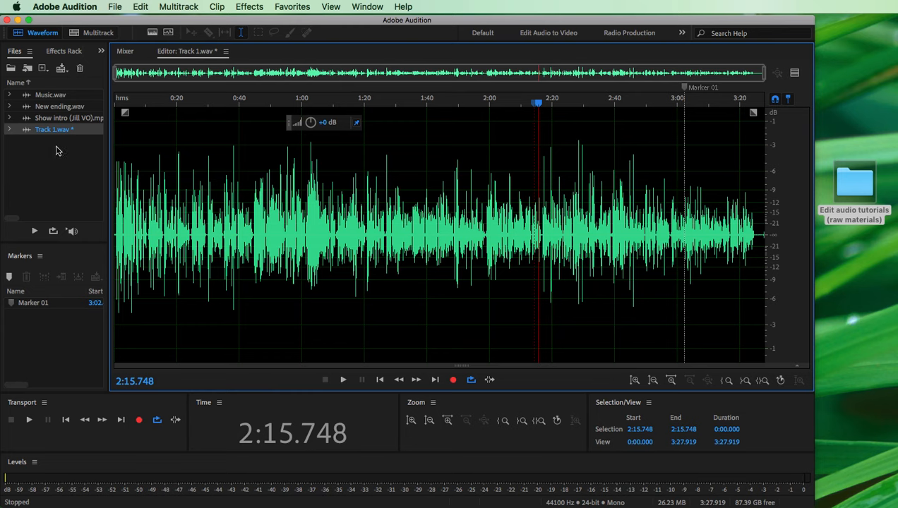
- Display New ending.wav and raise its overall amplitude slightly, playing it from 0:03.656 before the change and from the start after it
{"action": "left_click", "coordinate": [58, 107]}
{"action": "double_click", "coordinate": [58, 107]}
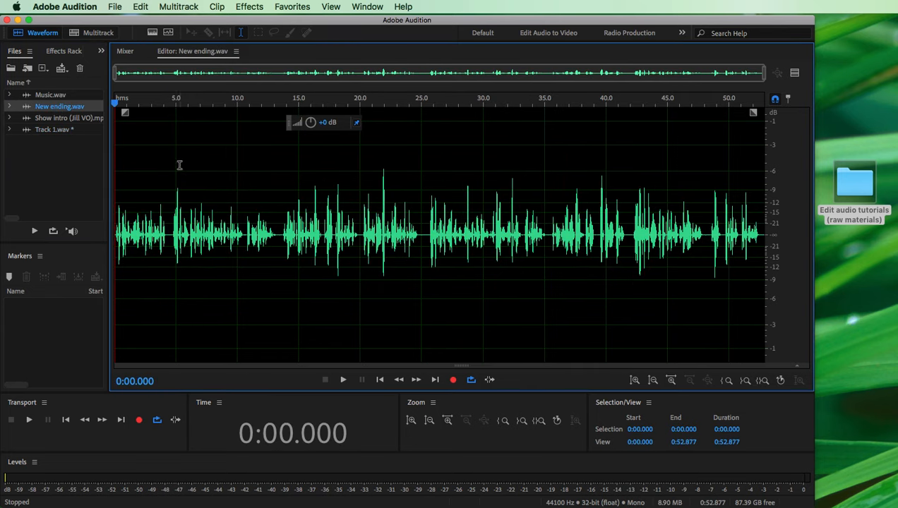
{"action": "left_click", "coordinate": [159, 197]}
{"action": "key", "text": "space"}
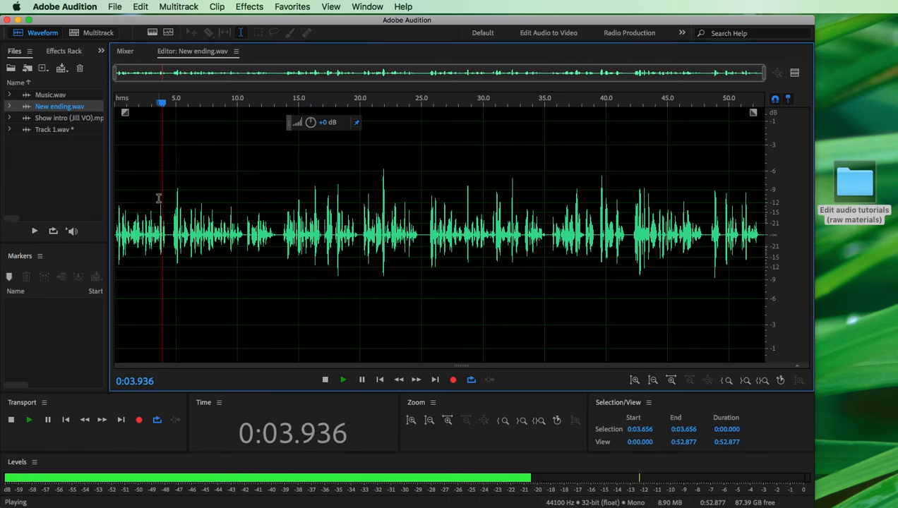
{"action": "key", "text": "space"}
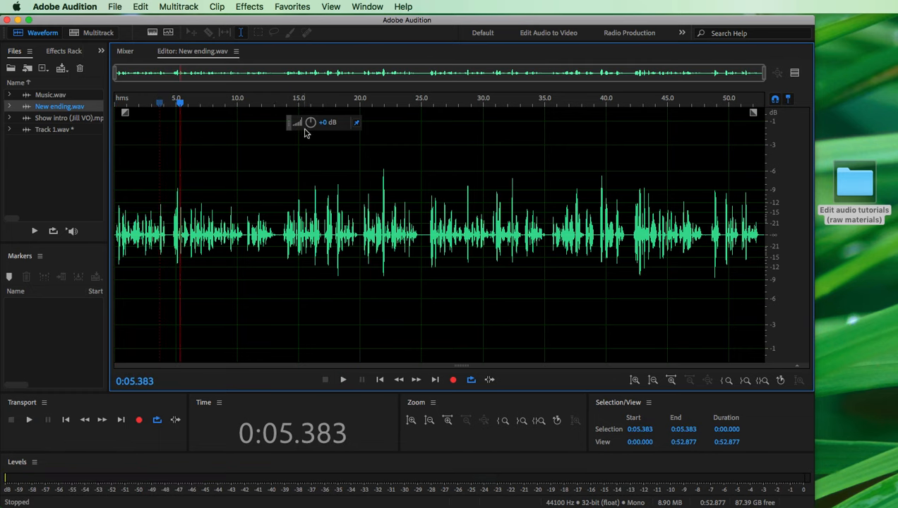
{"action": "left_click_drag", "start_coordinate": [309, 123], "coordinate": [315, 122]}
{"action": "key", "text": "space"}
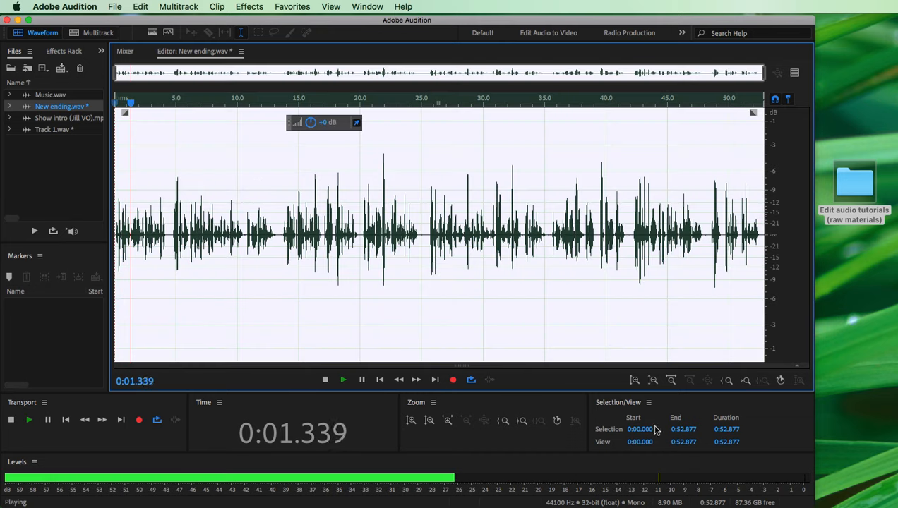
- Stop the playback of New ending.wav and clear its waveform selection
{"action": "key", "text": "space"}
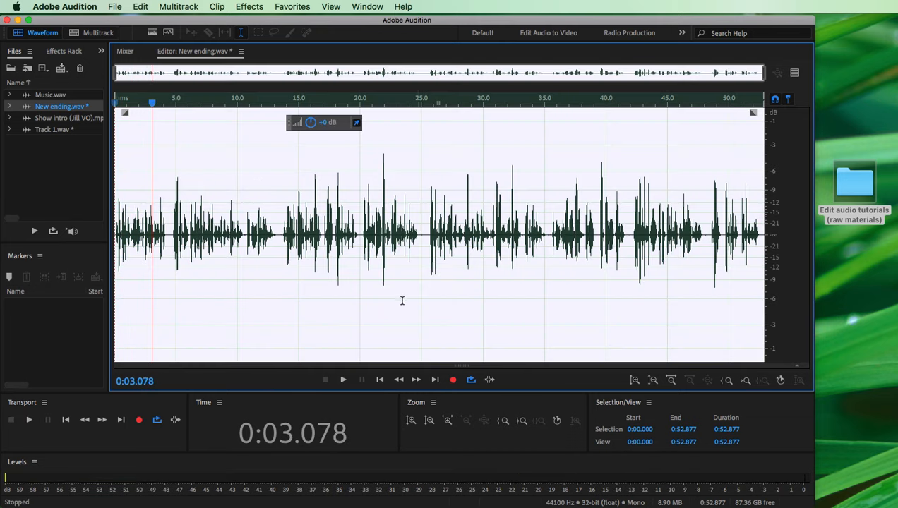
{"action": "left_click", "coordinate": [324, 176]}
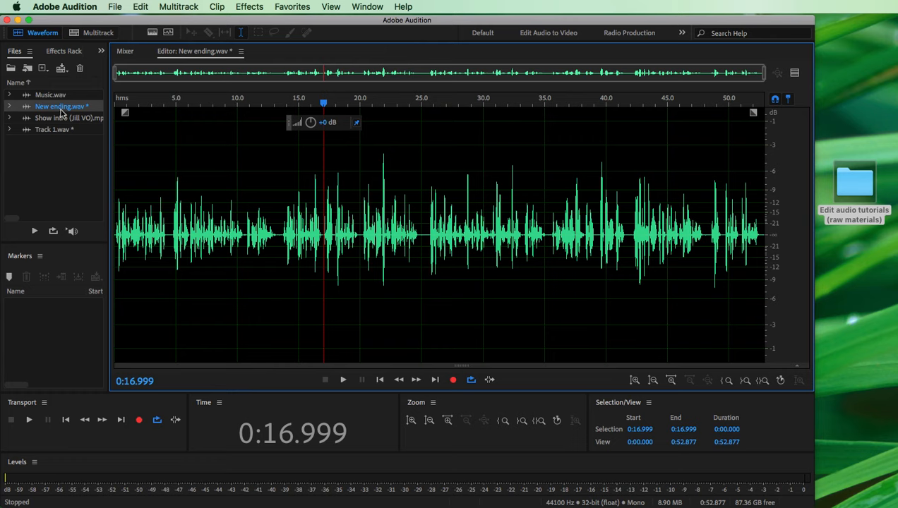
{"action": "left_click", "coordinate": [50, 184]}
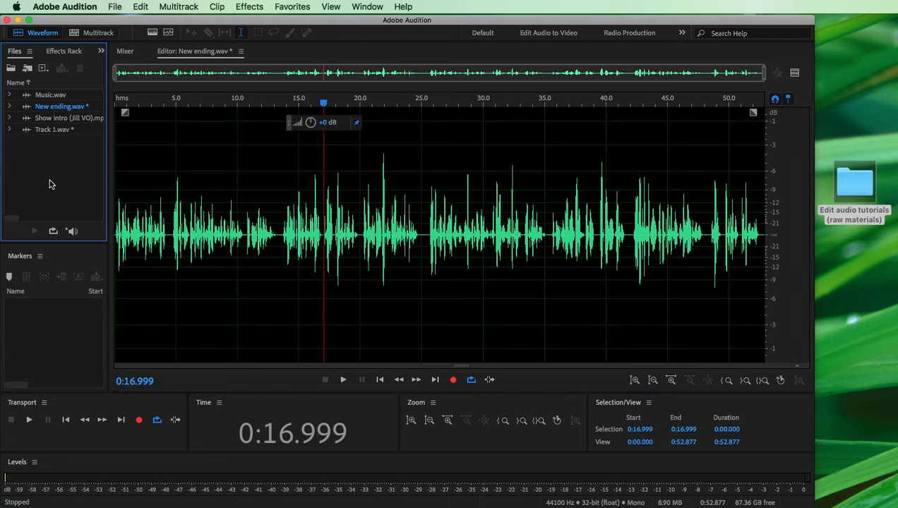
- Create a multitrack session named Podcast 1 in the Edit audio tutorials (raw materials) folder, using the Podcast template
{"action": "left_click", "coordinate": [94, 33]}
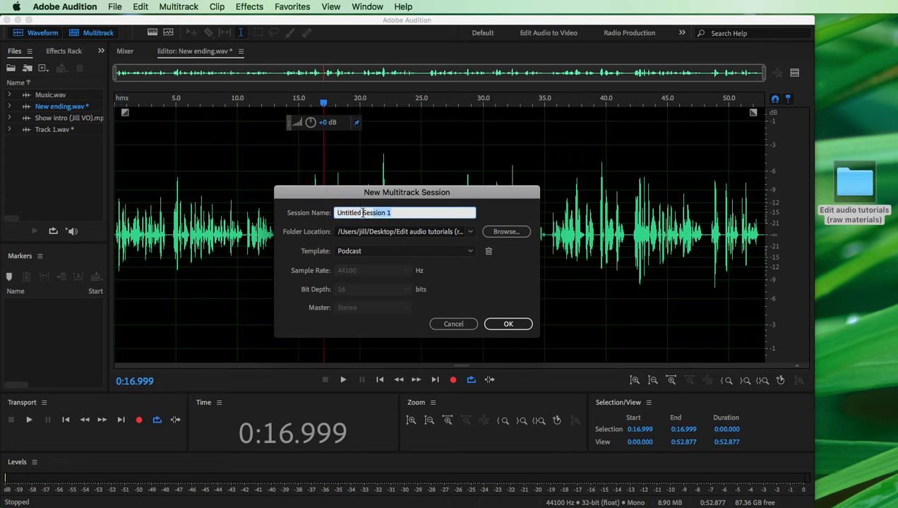
{"action": "type", "text": "Podcast"}
{"action": "left_click", "coordinate": [471, 233]}
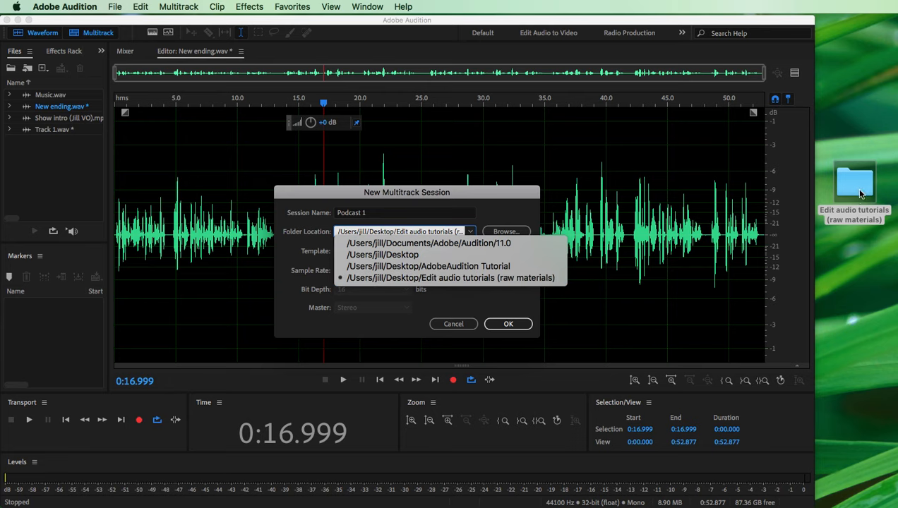
{"action": "left_click", "coordinate": [508, 325]}
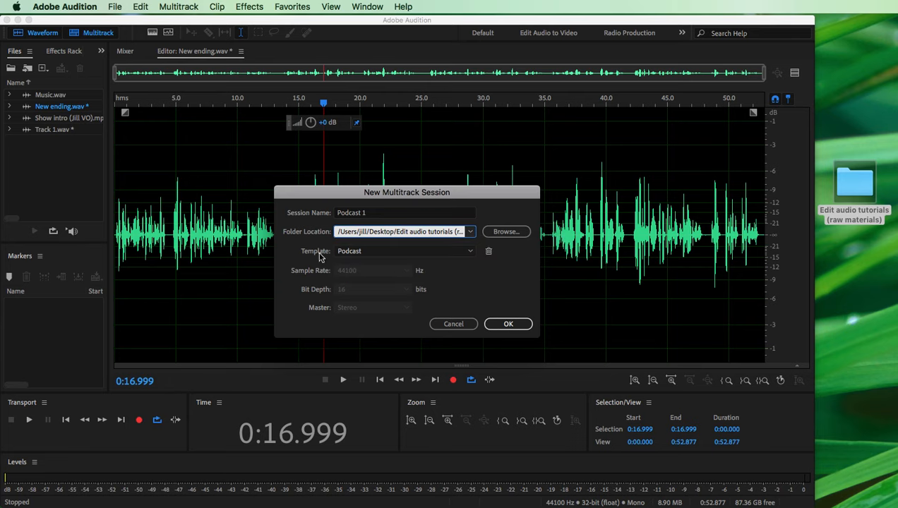
{"action": "left_click", "coordinate": [472, 253]}
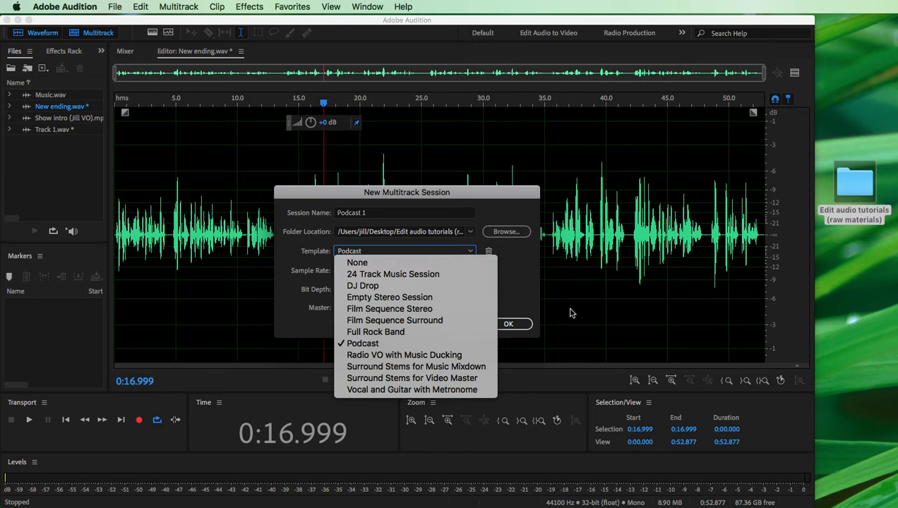
{"action": "left_click", "coordinate": [369, 344]}
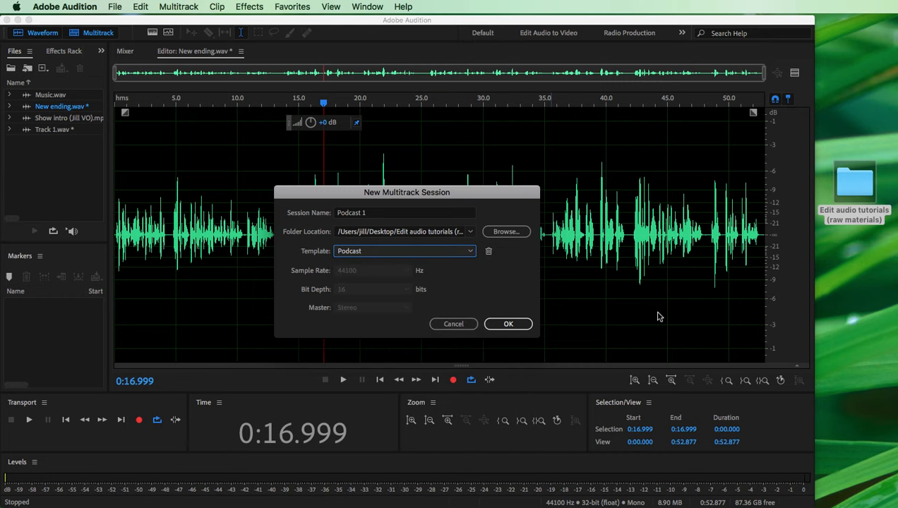
{"action": "left_click", "coordinate": [512, 327]}
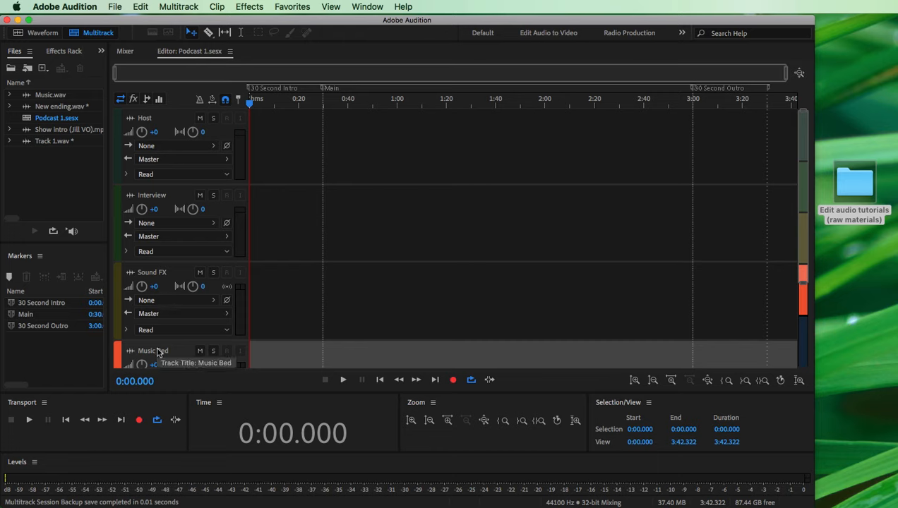
- Move the Music Bed track above the Host track, place Music.wav at its beginning and play a short passage
{"action": "left_click", "coordinate": [118, 360]}
{"action": "left_click_drag", "start_coordinate": [118, 323], "coordinate": [124, 138]}
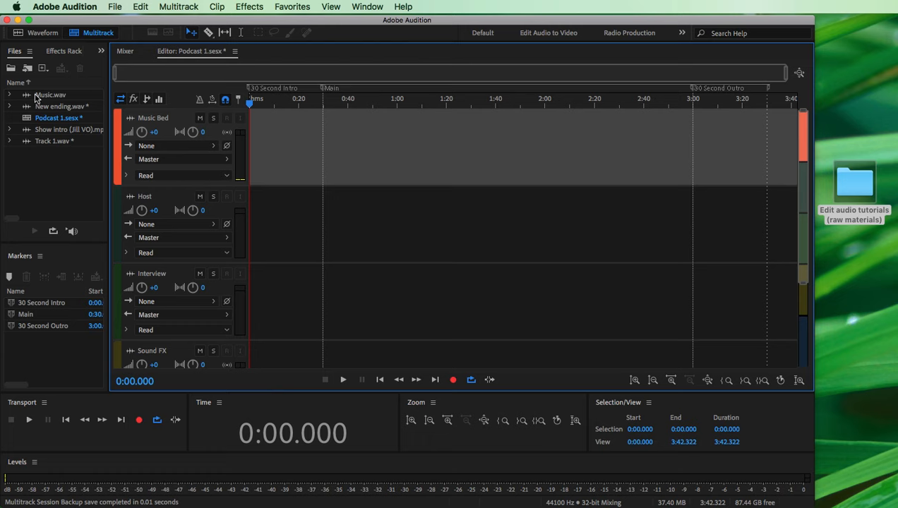
{"action": "left_click_drag", "start_coordinate": [35, 97], "coordinate": [248, 164]}
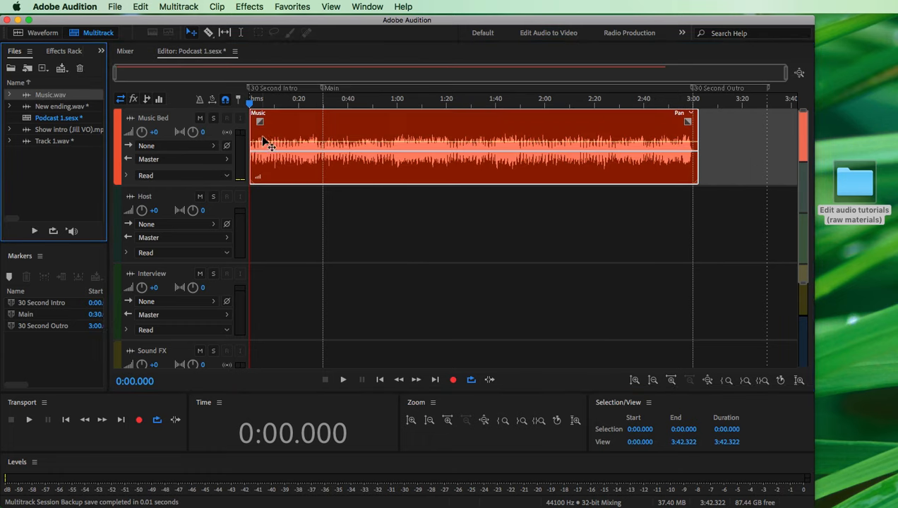
{"action": "key", "text": "space"}
{"action": "key", "text": "space"}
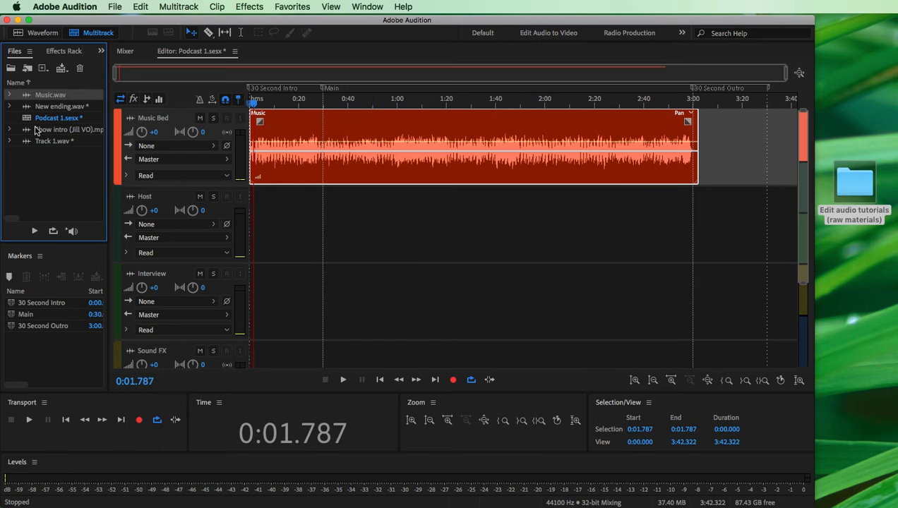
- Place the Show intro file on the Host track at about 0:11 and play the session from 0:00.000
{"action": "left_click_drag", "start_coordinate": [44, 135], "coordinate": [278, 236]}
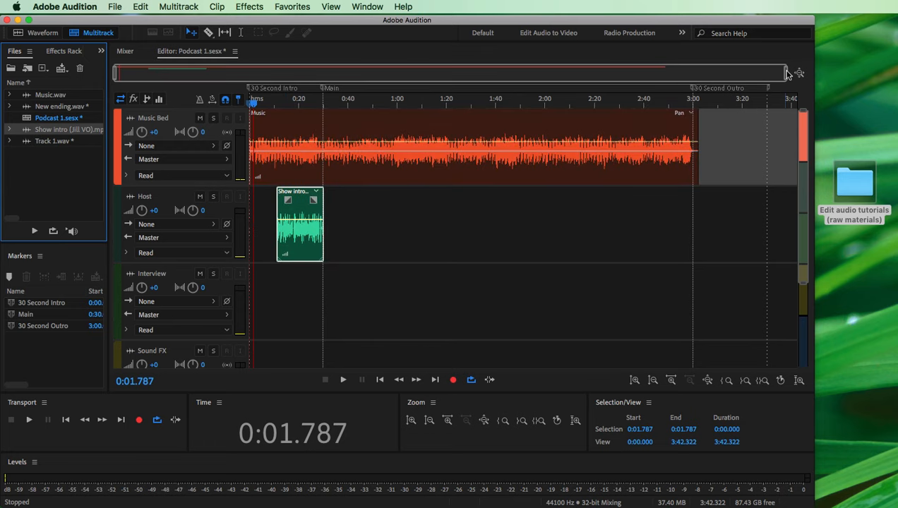
{"action": "left_click_drag", "start_coordinate": [788, 73], "coordinate": [480, 76]}
{"action": "scroll", "coordinate": [460, 103], "scroll_direction": "up", "scroll_amount": 3}
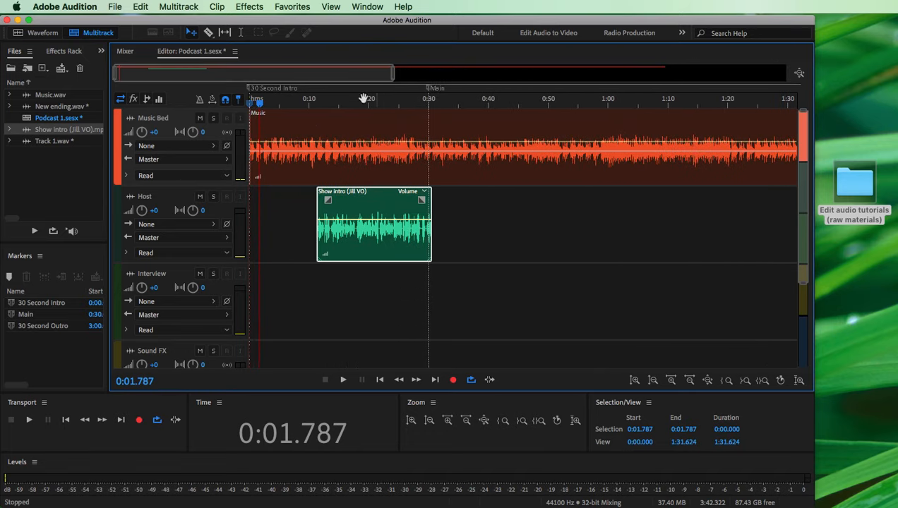
{"action": "left_click_drag", "start_coordinate": [252, 104], "coordinate": [244, 99]}
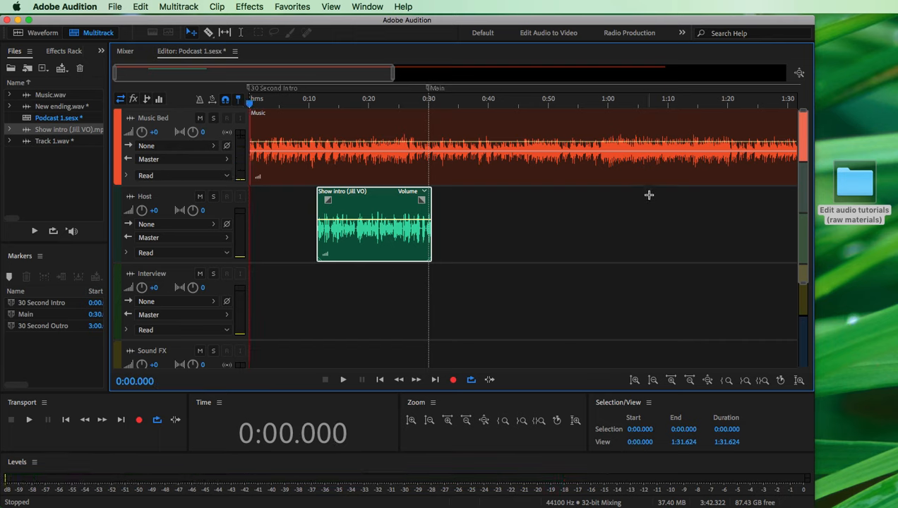
{"action": "key", "text": "space"}
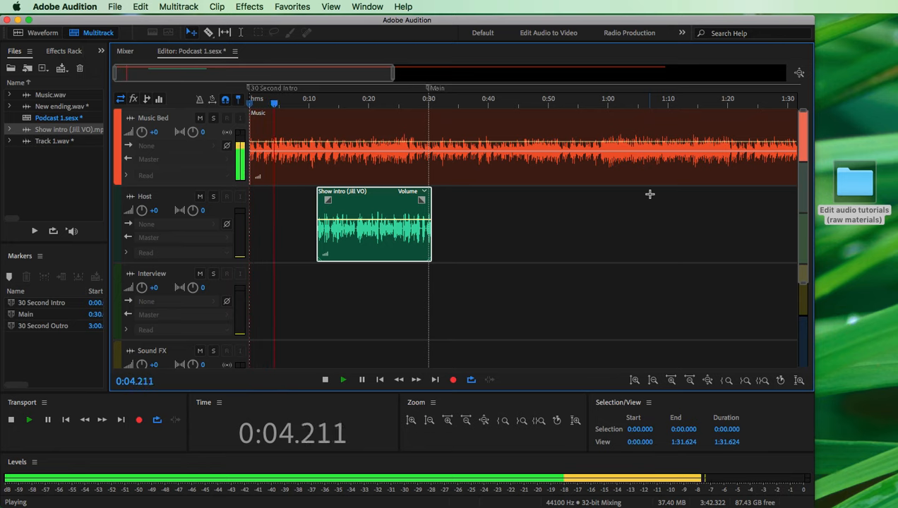
{"action": "key", "text": "space"}
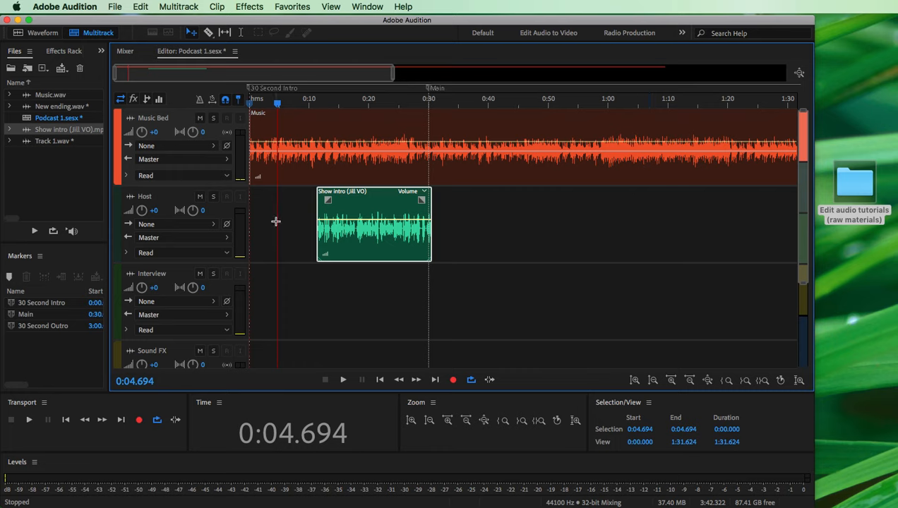
- Move the Show intro clip to start at about 0:04.7 on the Host track and play from 0:02.234
{"action": "left_click_drag", "start_coordinate": [348, 212], "coordinate": [340, 213]}
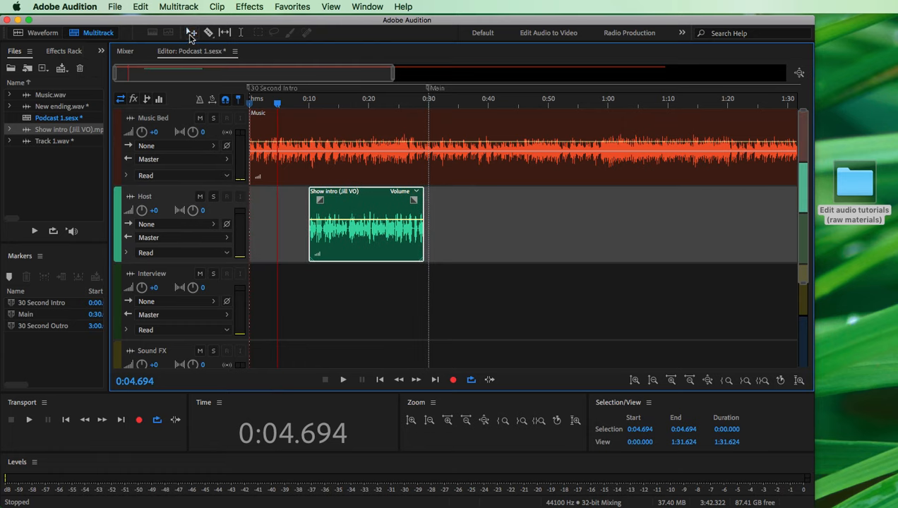
{"action": "left_click", "coordinate": [190, 33]}
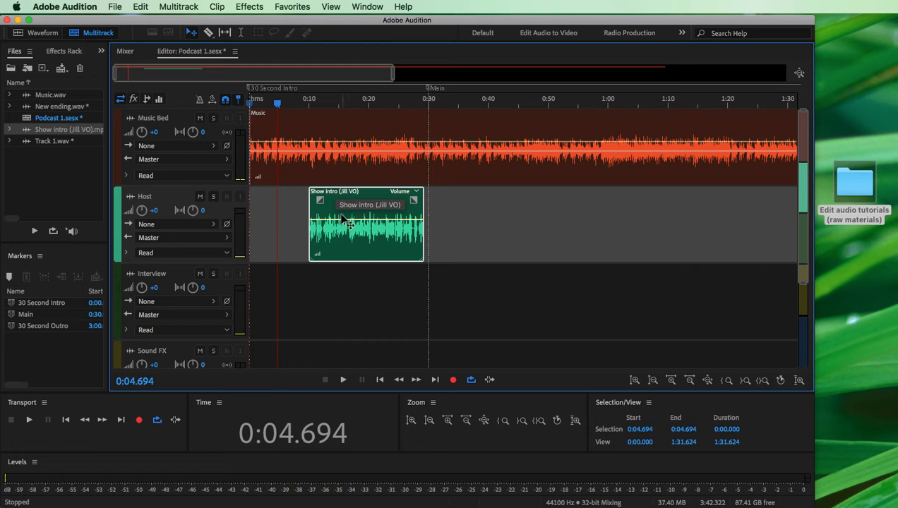
{"action": "left_click_drag", "start_coordinate": [342, 216], "coordinate": [310, 216]}
{"action": "left_click_drag", "start_coordinate": [277, 105], "coordinate": [263, 106]}
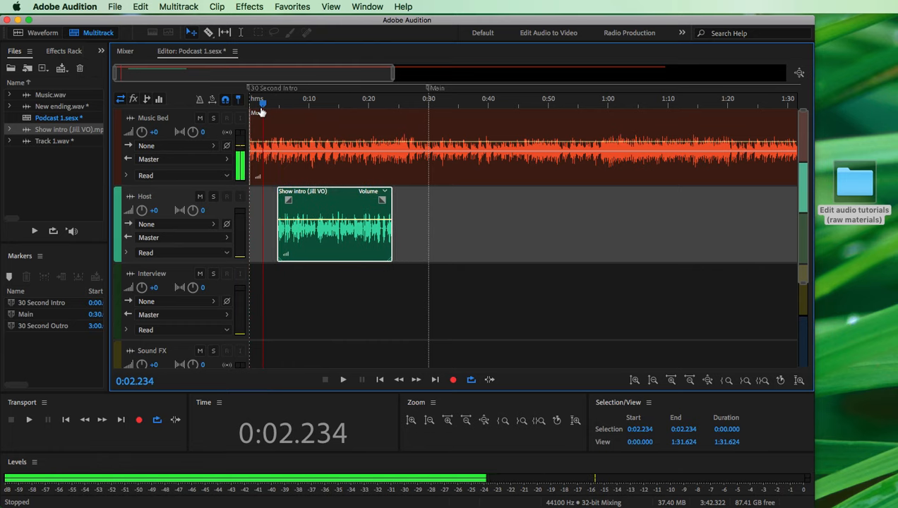
{"action": "key", "text": "space"}
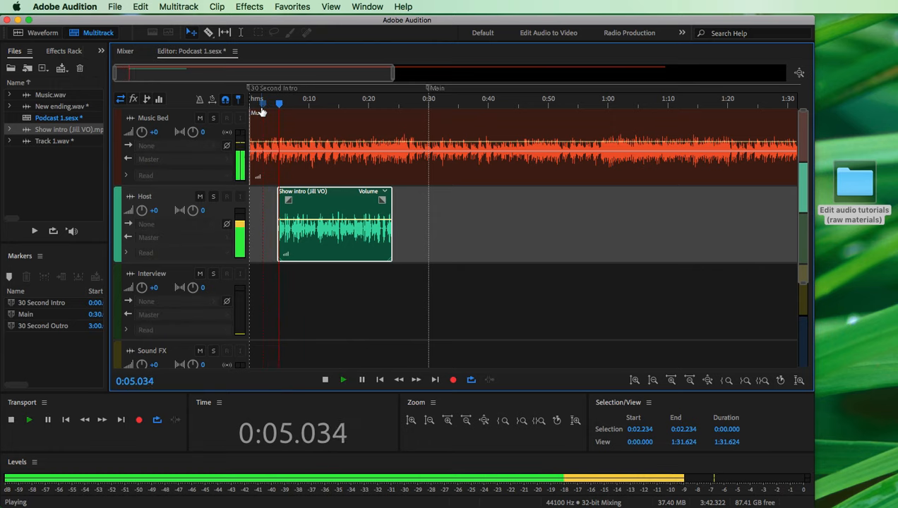
{"action": "key", "text": "space"}
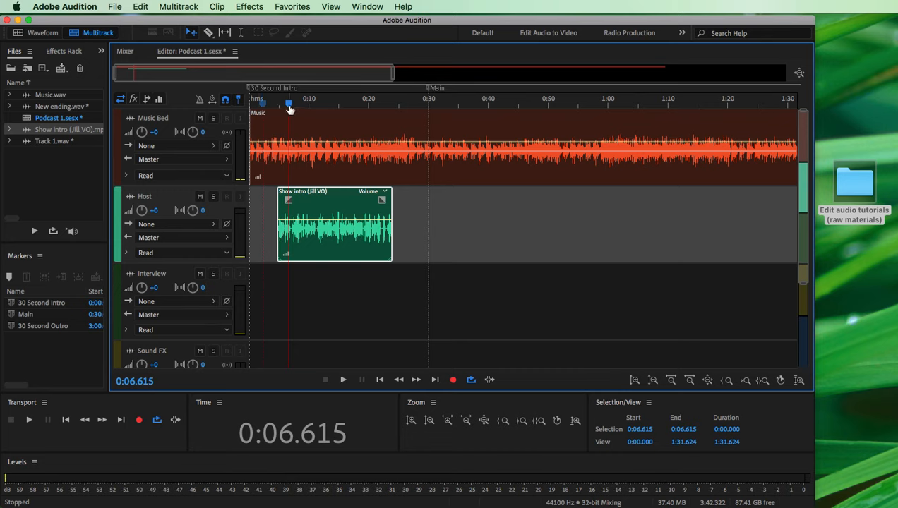
- Fade the Music clip's volume down to about -30 dB between about 0:05 and 0:07, playing from 0:03.148 to check it
{"action": "left_click_drag", "start_coordinate": [289, 104], "coordinate": [279, 105]}
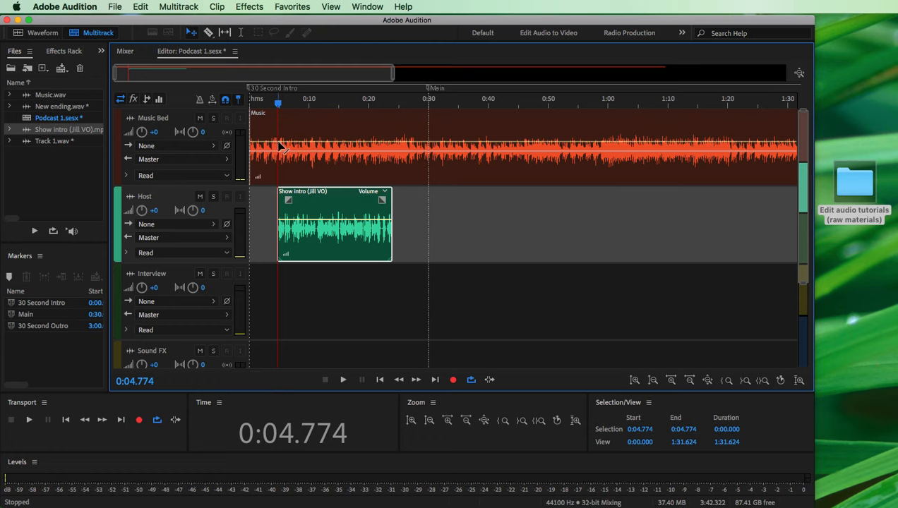
{"action": "left_click", "coordinate": [280, 146]}
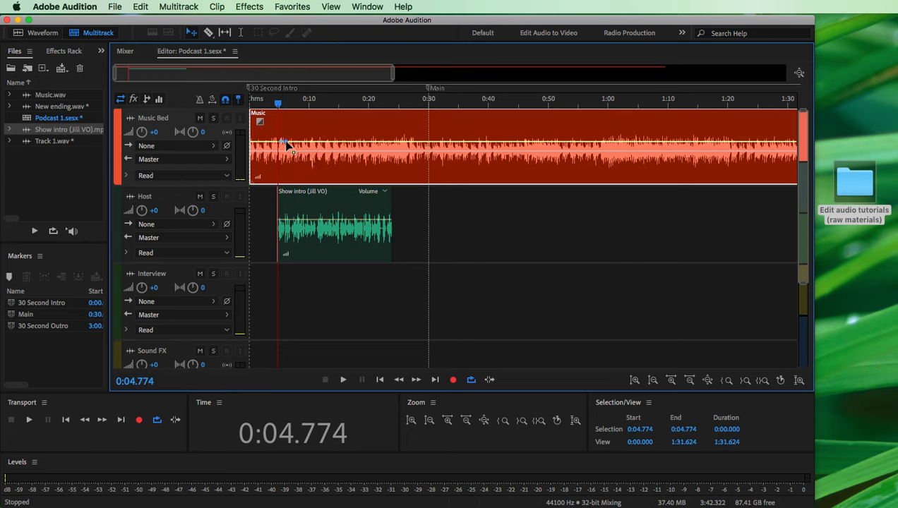
{"action": "left_click_drag", "start_coordinate": [286, 144], "coordinate": [294, 175]}
{"action": "left_click_drag", "start_coordinate": [278, 106], "coordinate": [269, 106]}
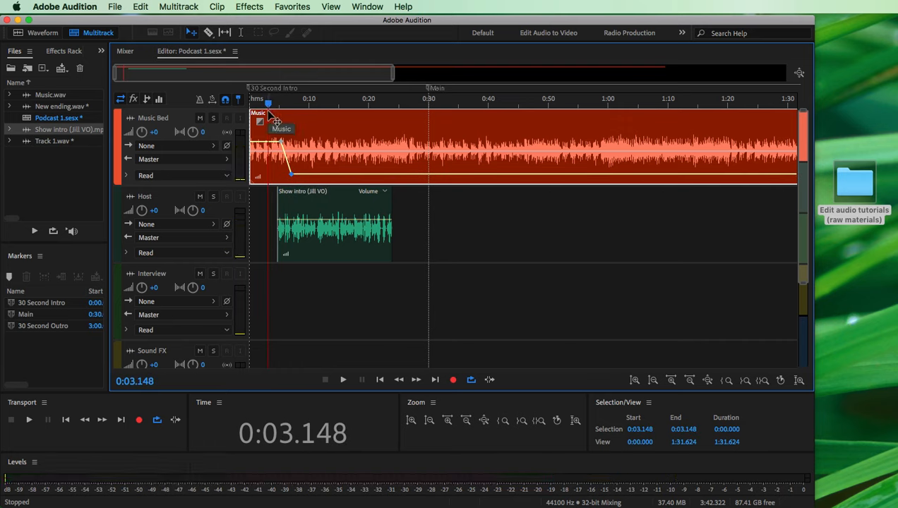
{"action": "key", "text": "space"}
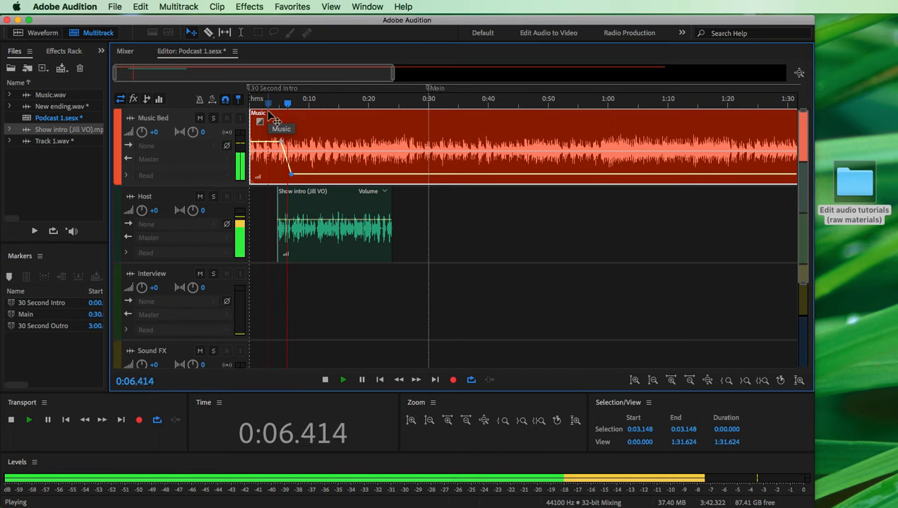
{"action": "key", "text": "space"}
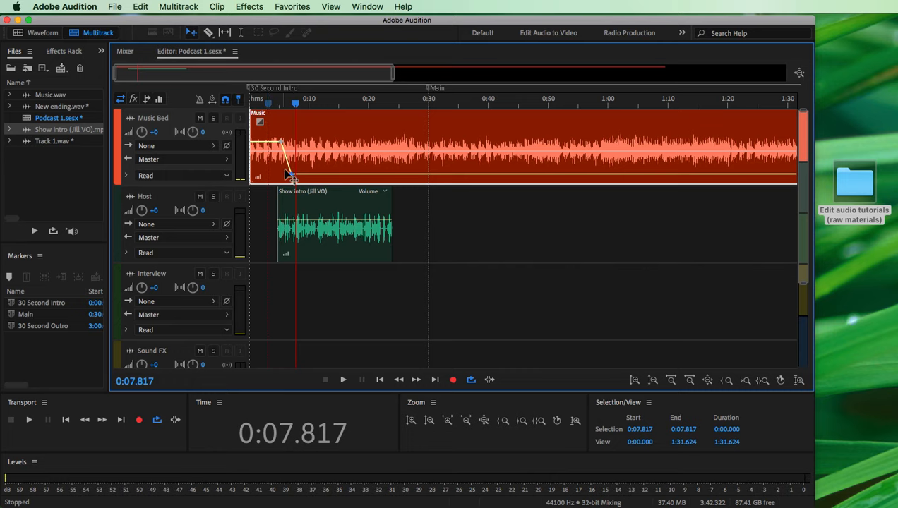
{"action": "mouse_move", "coordinate": [297, 181]}
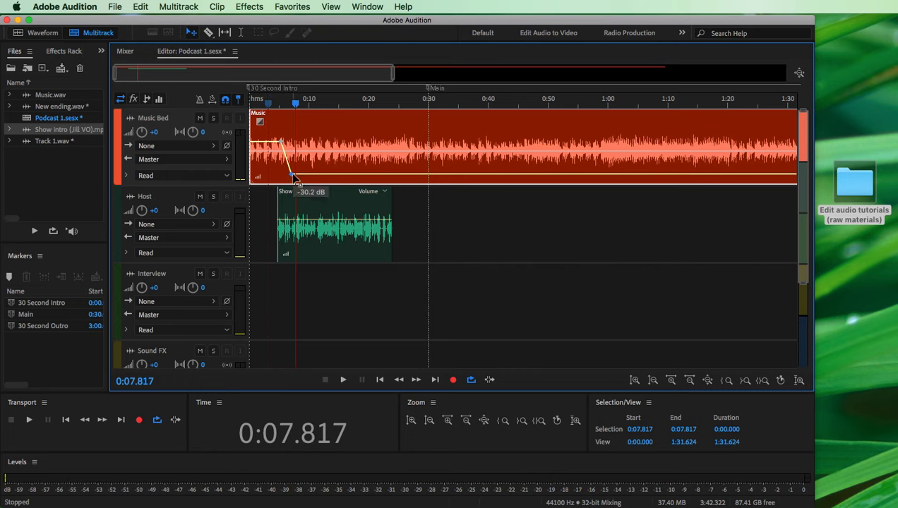
{"action": "left_click_drag", "start_coordinate": [293, 175], "coordinate": [294, 173]}
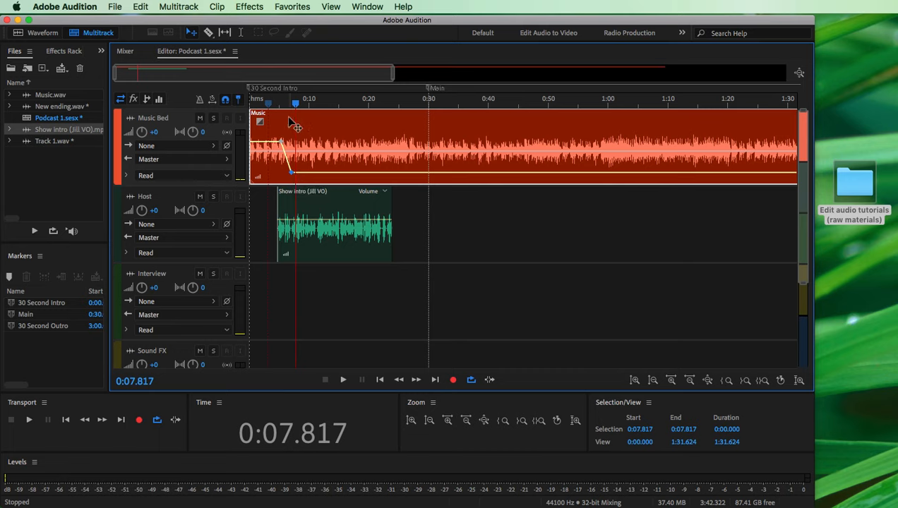
- Fade the Music clip's volume back up to nearly its starting level between about 0:24 and 0:26, and play from 0:22.652
{"action": "left_click_drag", "start_coordinate": [296, 103], "coordinate": [393, 131]}
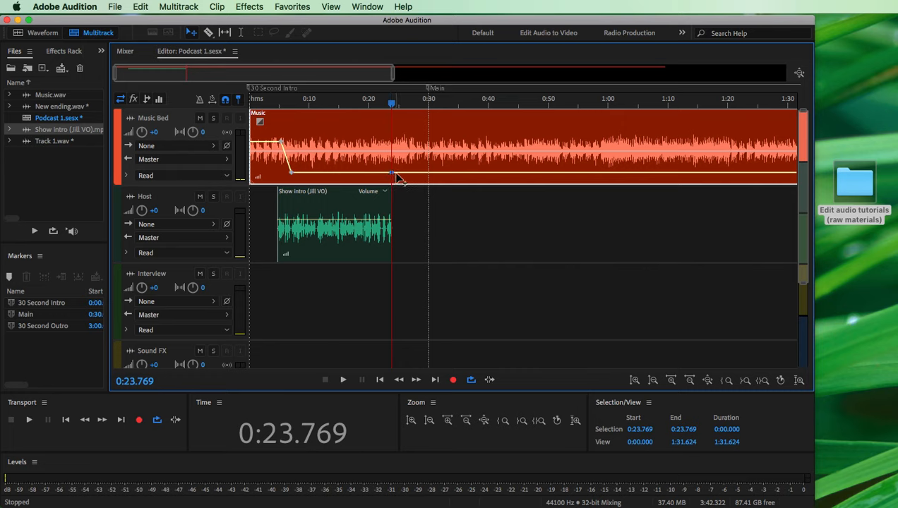
{"action": "left_click_drag", "start_coordinate": [398, 173], "coordinate": [407, 146]}
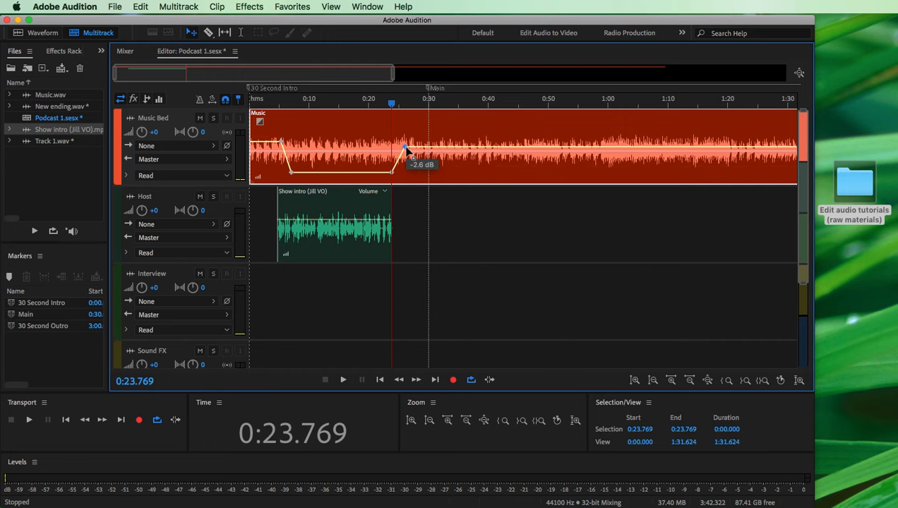
{"action": "left_click_drag", "start_coordinate": [391, 104], "coordinate": [385, 105]}
{"action": "key", "text": "space"}
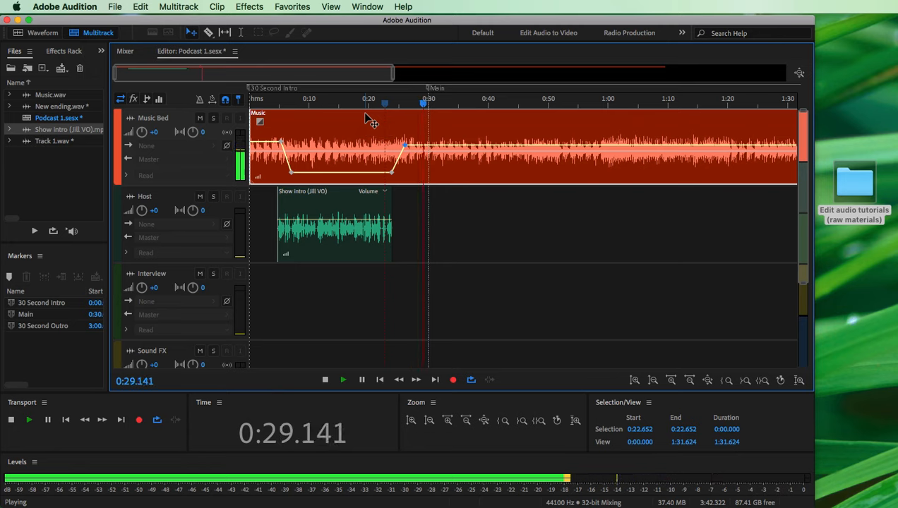
{"action": "key", "text": "space"}
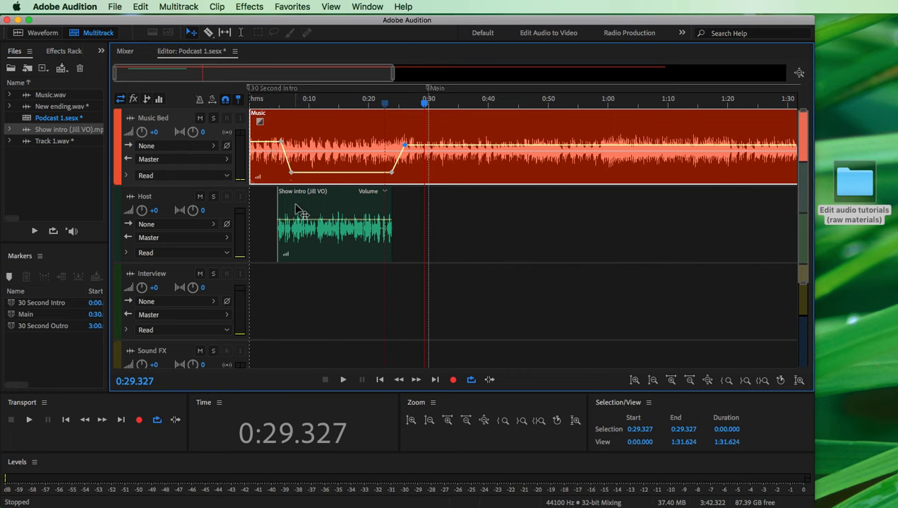
{"action": "left_click", "coordinate": [406, 145]}
- Place the Track 1.wav file on the Host track at about 0:29.3 and play the session from 0:26.816
{"action": "left_click_drag", "start_coordinate": [40, 144], "coordinate": [426, 252]}
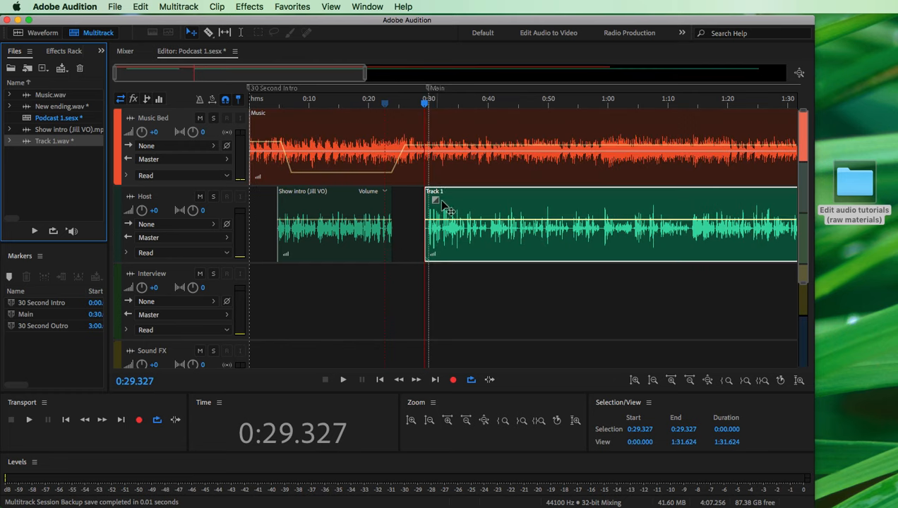
{"action": "left_click_drag", "start_coordinate": [425, 103], "coordinate": [411, 104]}
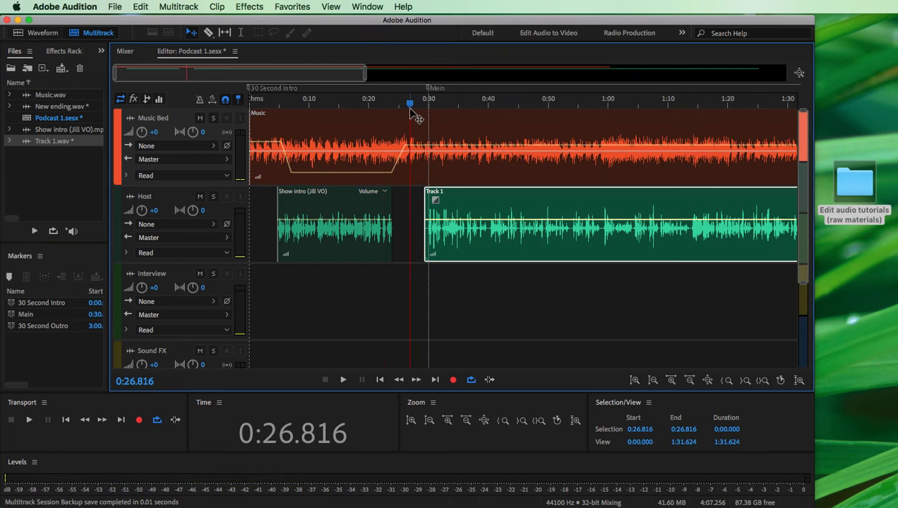
{"action": "key", "text": "space"}
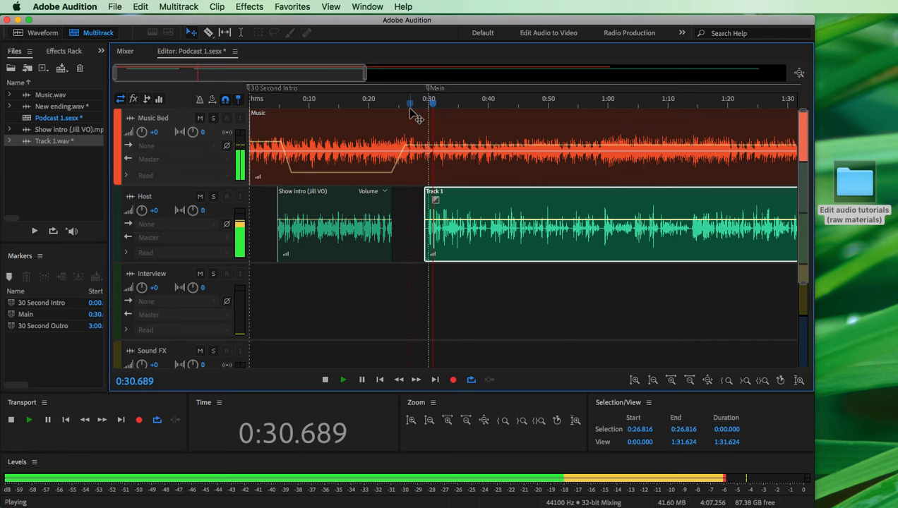
{"action": "key", "text": "space"}
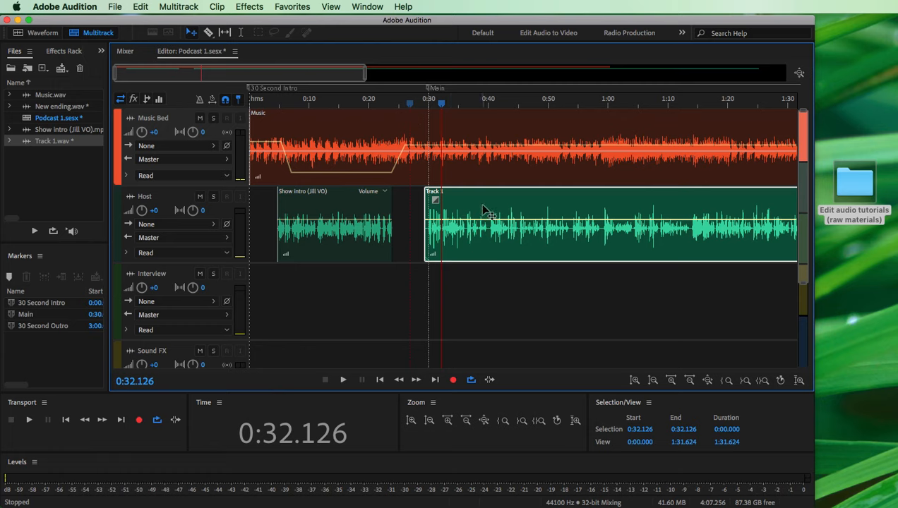
- Move the Track 1 clip to the Interview track at about 0:04.7 and mute the Host and Music Bed tracks
{"action": "left_click_drag", "start_coordinate": [483, 209], "coordinate": [336, 305]}
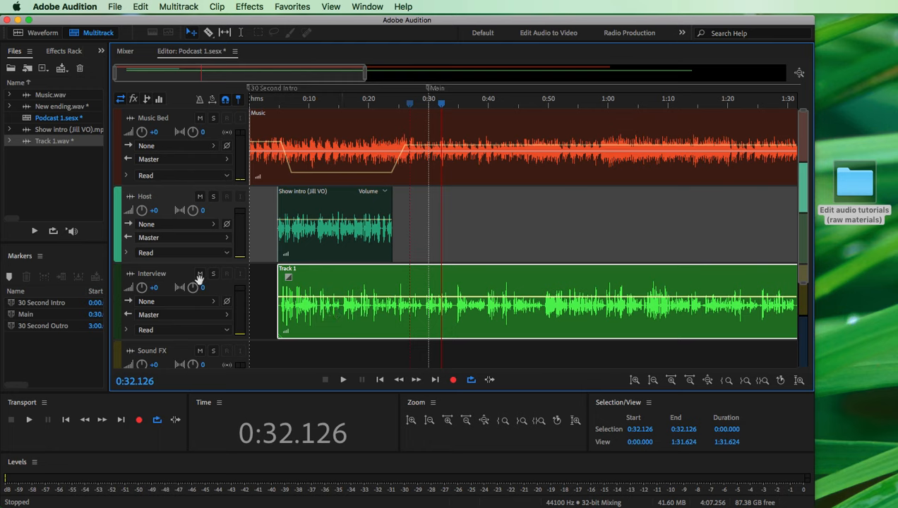
{"action": "left_click", "coordinate": [200, 197]}
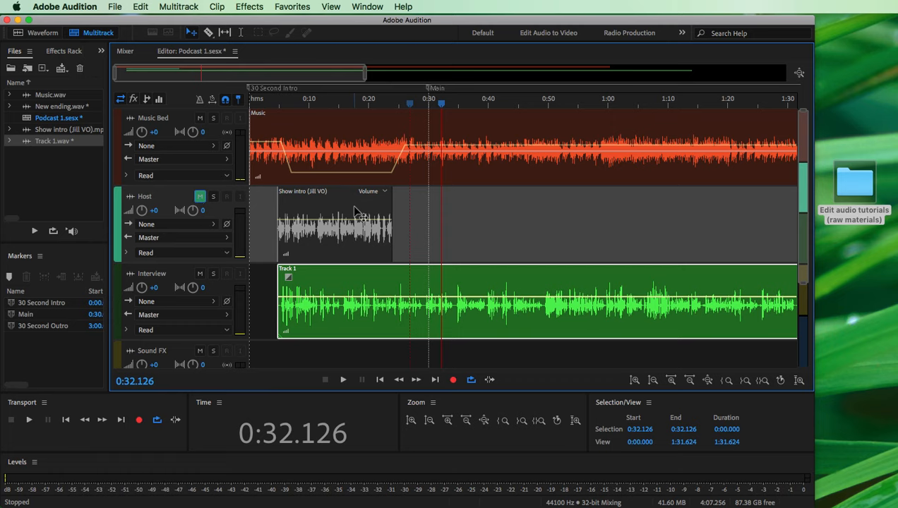
{"action": "left_click", "coordinate": [200, 119]}
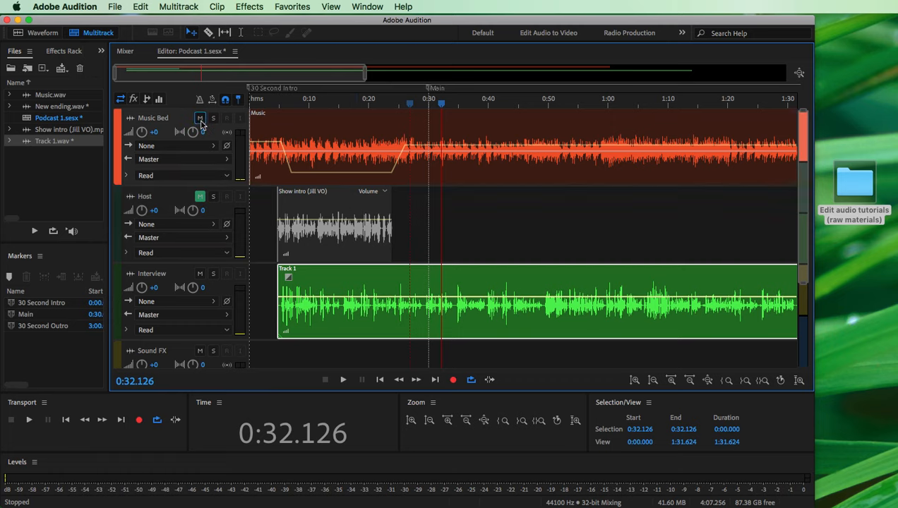
{"action": "left_click", "coordinate": [200, 119]}
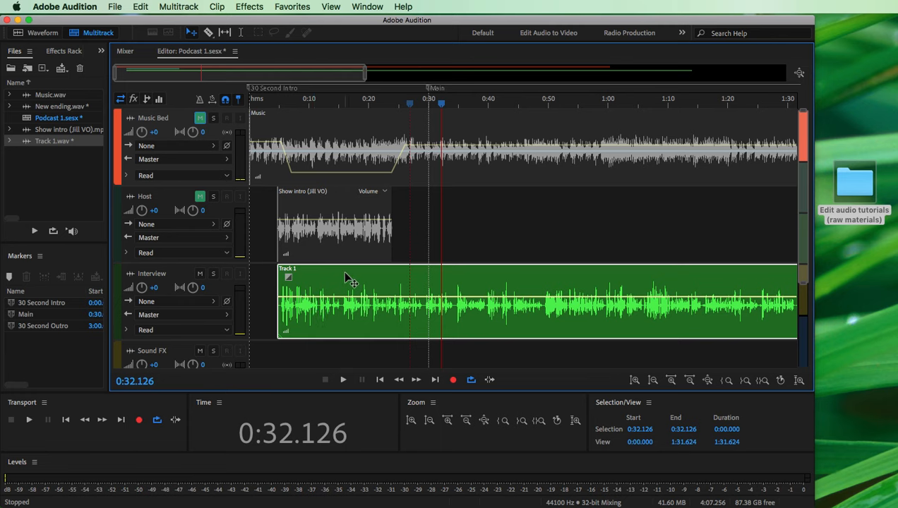
- Shift the Track 1 clip to start at about 0:03 on the Interview track and play from 0:01.422
{"action": "left_click_drag", "start_coordinate": [346, 277], "coordinate": [335, 275]}
{"action": "left_click_drag", "start_coordinate": [441, 104], "coordinate": [258, 104]}
{"action": "key", "text": "space"}
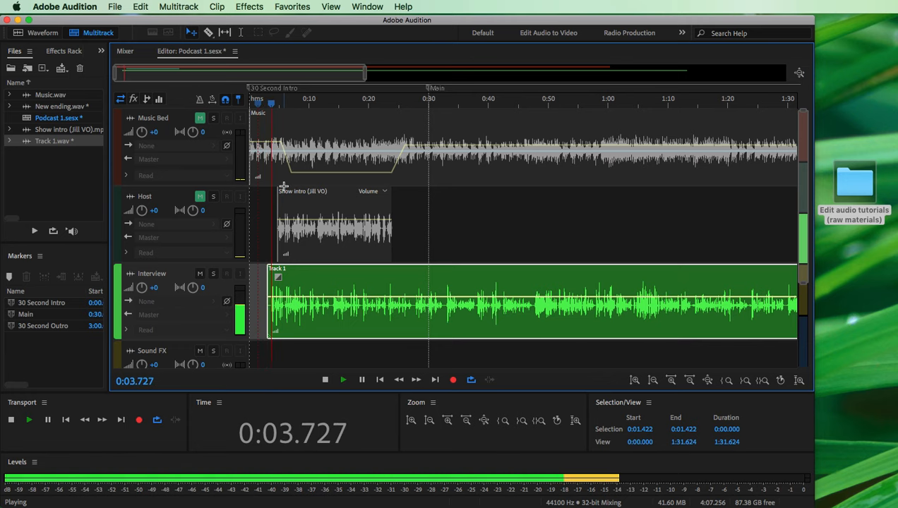
{"action": "key", "text": "space"}
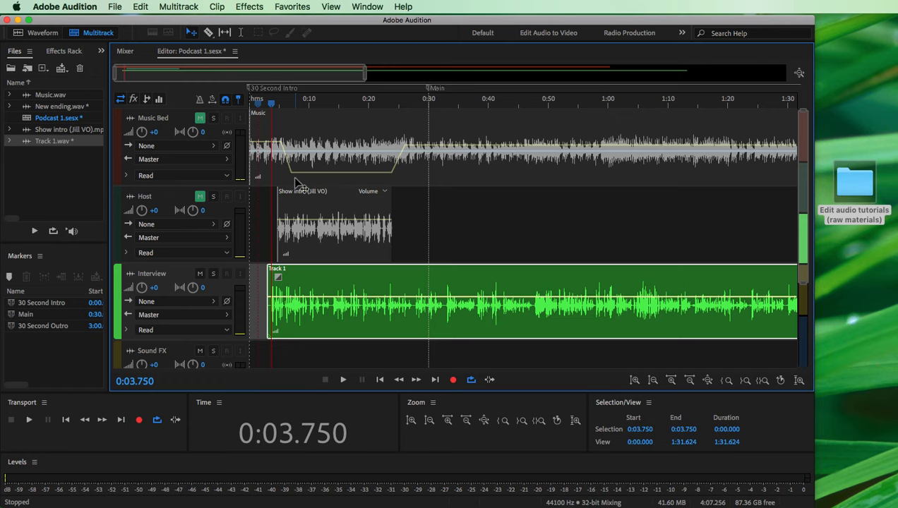
- Move the Track 1 clip to start at 0:03.750 and trim the silence before the voice, to about 0:04.4
{"action": "key", "text": "="}
{"action": "key", "text": "="}
{"action": "key", "text": "="}
{"action": "key", "text": "="}
{"action": "key", "text": "="}
{"action": "key", "text": "="}
{"action": "key", "text": "="}
{"action": "key", "text": "="}
{"action": "key", "text": "="}
{"action": "key", "text": "="}
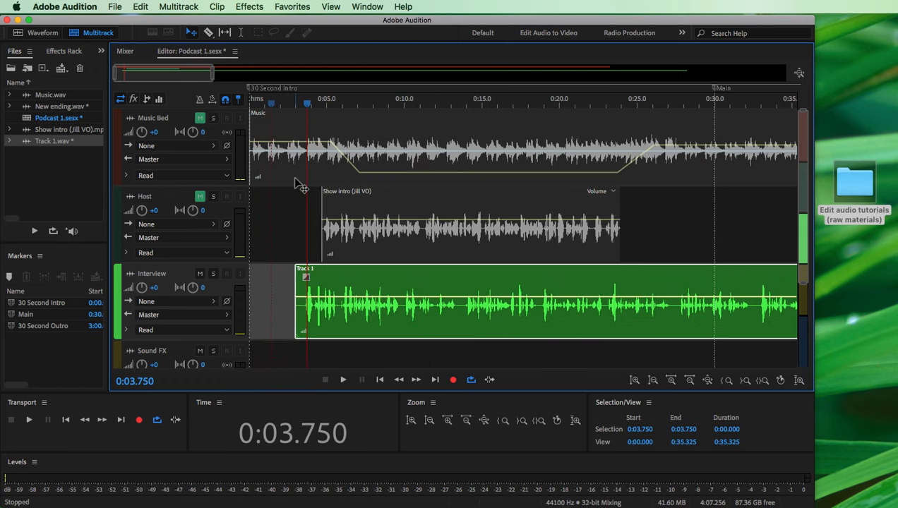
{"action": "key", "text": "="}
{"action": "key", "text": "="}
{"action": "key", "text": "="}
{"action": "key", "text": "="}
{"action": "key", "text": "="}
{"action": "key", "text": "="}
{"action": "key", "text": "="}
{"action": "key", "text": "="}
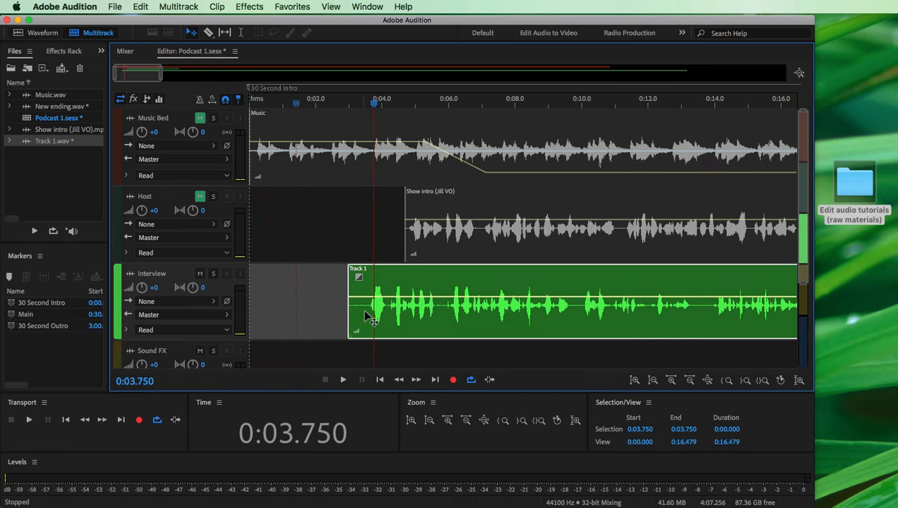
{"action": "left_click_drag", "start_coordinate": [374, 315], "coordinate": [400, 315]}
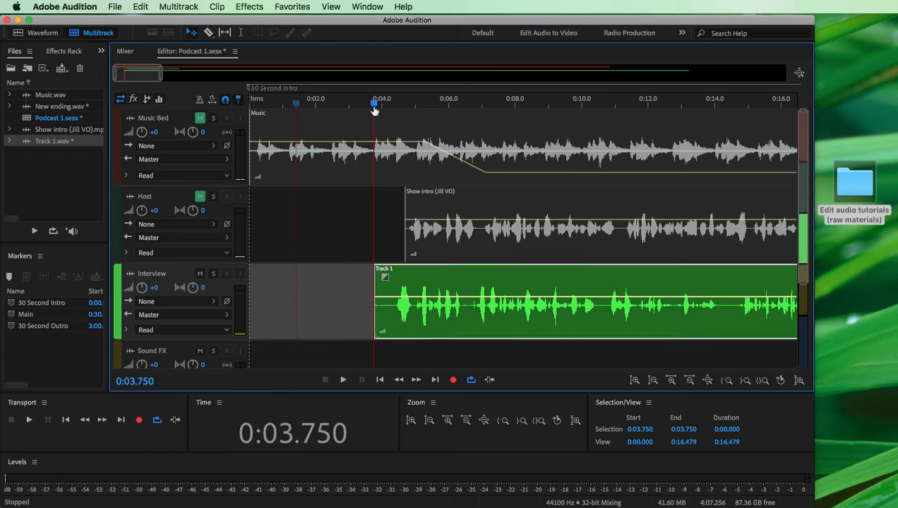
{"action": "left_click_drag", "start_coordinate": [374, 108], "coordinate": [337, 108]}
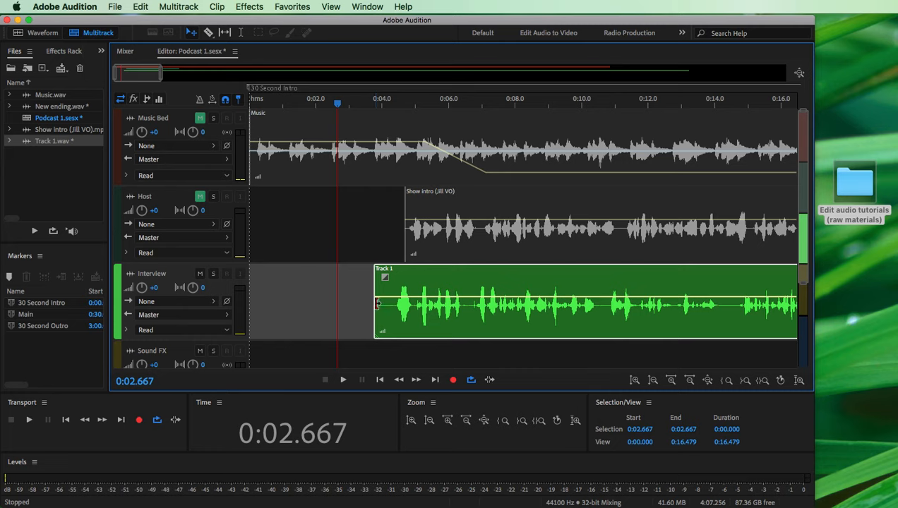
{"action": "left_click_drag", "start_coordinate": [376, 304], "coordinate": [394, 304]}
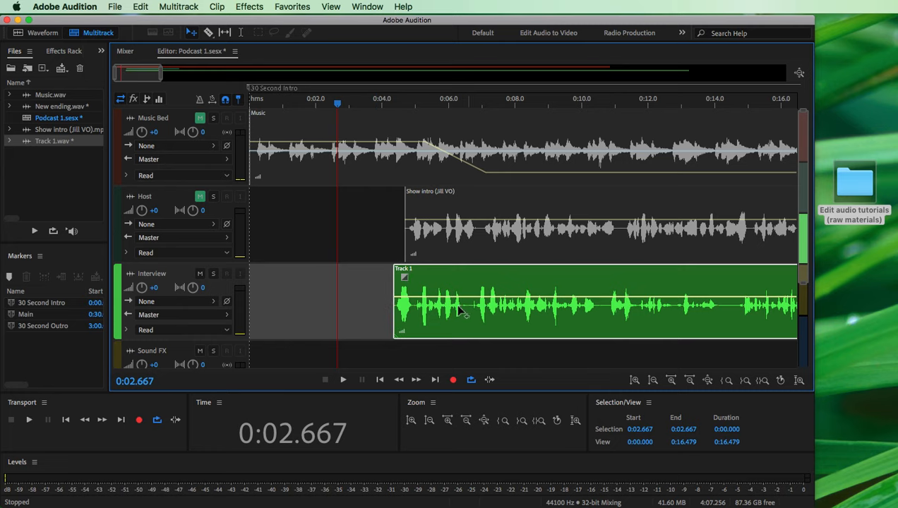
- Move the trimmed Track 1 clip to start at about 0:00.2 on the Interview track and play from 0:00.036
{"action": "left_click_drag", "start_coordinate": [451, 268], "coordinate": [298, 284]}
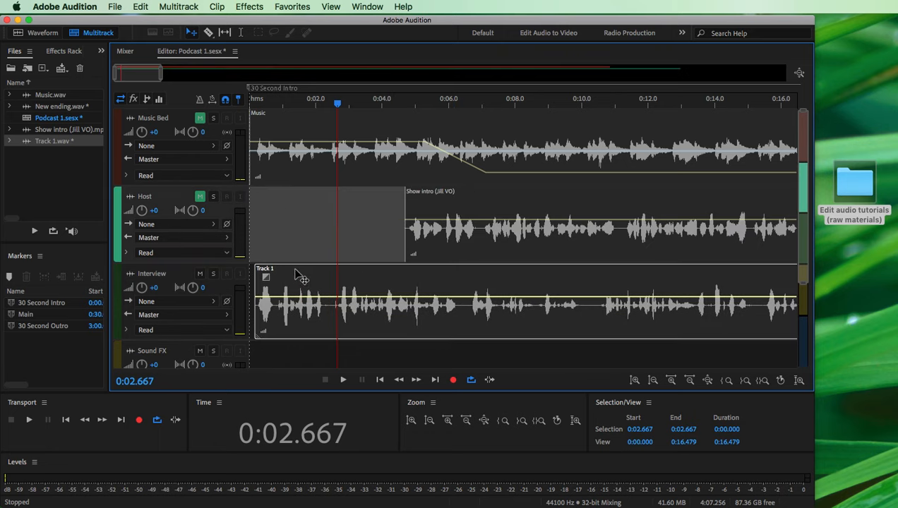
{"action": "left_click_drag", "start_coordinate": [339, 106], "coordinate": [251, 139]}
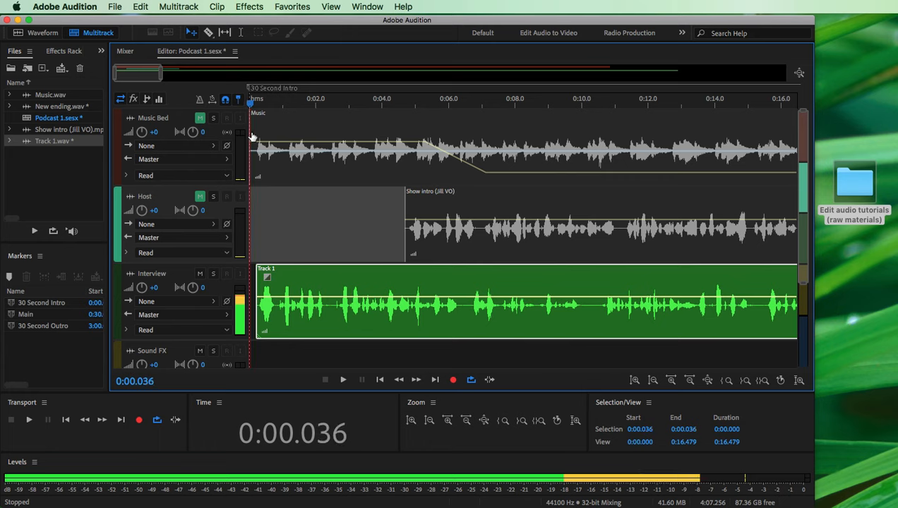
{"action": "key", "text": "space"}
{"action": "key", "text": "space"}
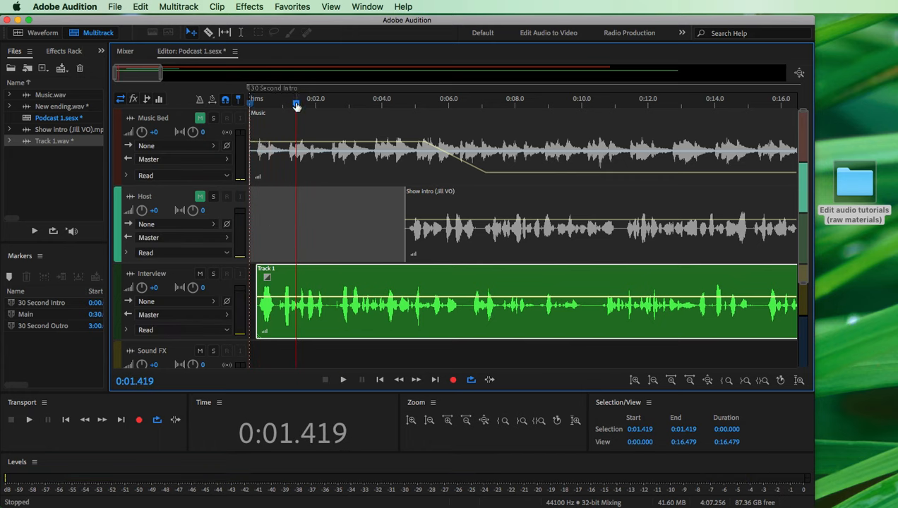
- Trim the Track 1 clip's start further, to about 0:00.28, and play from 0:00.218 to check the opening words
{"action": "left_click_drag", "start_coordinate": [296, 103], "coordinate": [252, 121]}
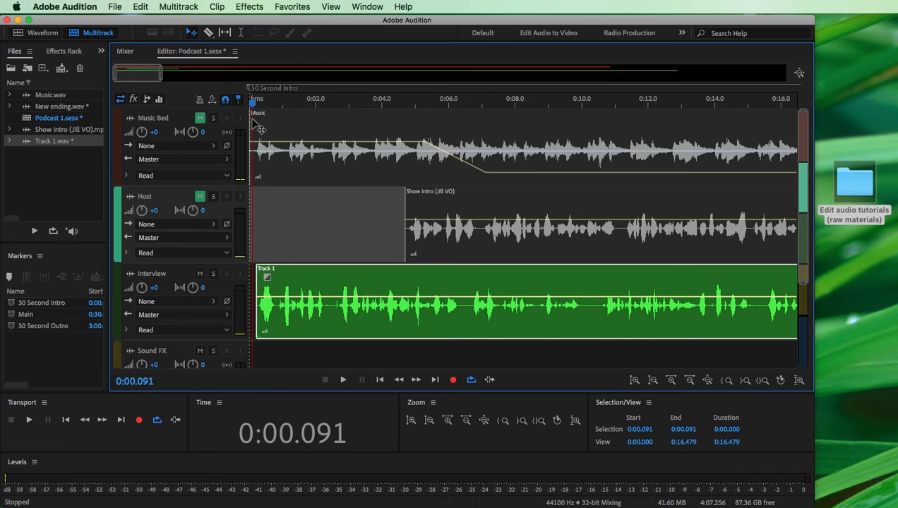
{"action": "scroll", "coordinate": [258, 127], "scroll_direction": "up", "scroll_amount": 5}
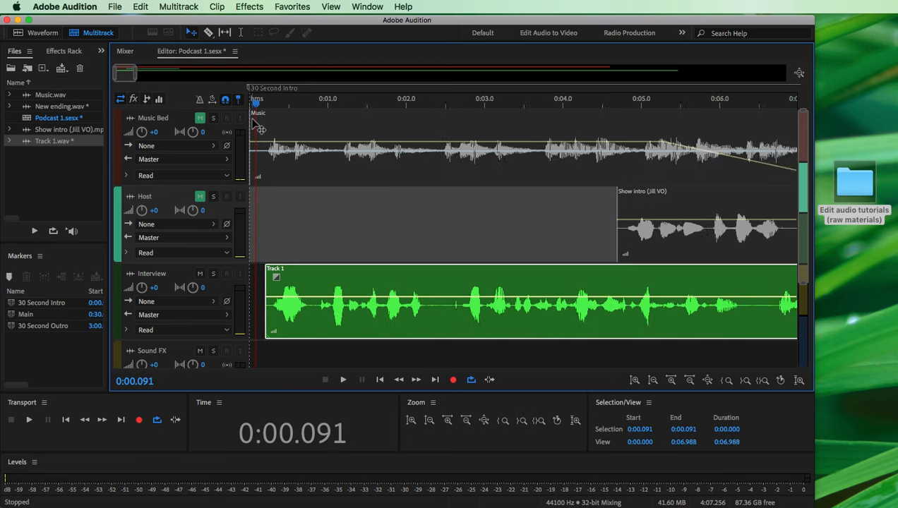
{"action": "scroll", "coordinate": [257, 127], "scroll_direction": "up", "scroll_amount": 2}
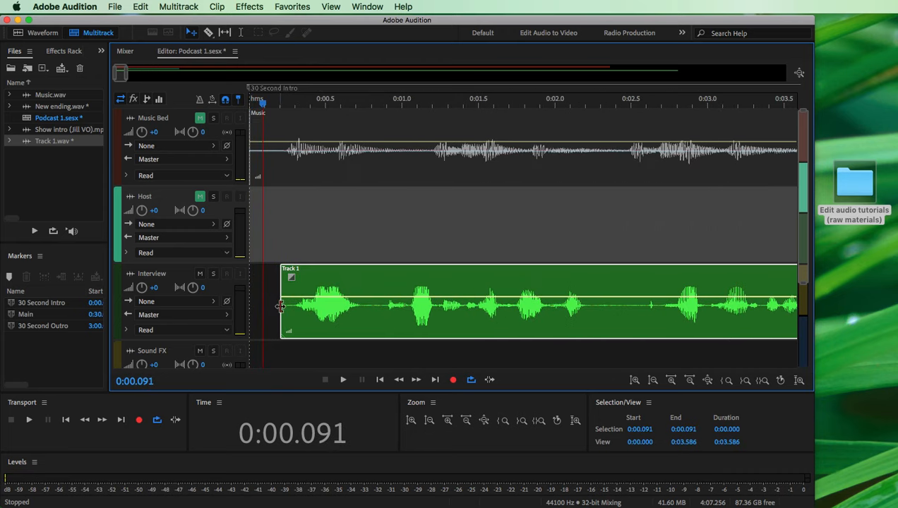
{"action": "left_click_drag", "start_coordinate": [279, 304], "coordinate": [291, 305]}
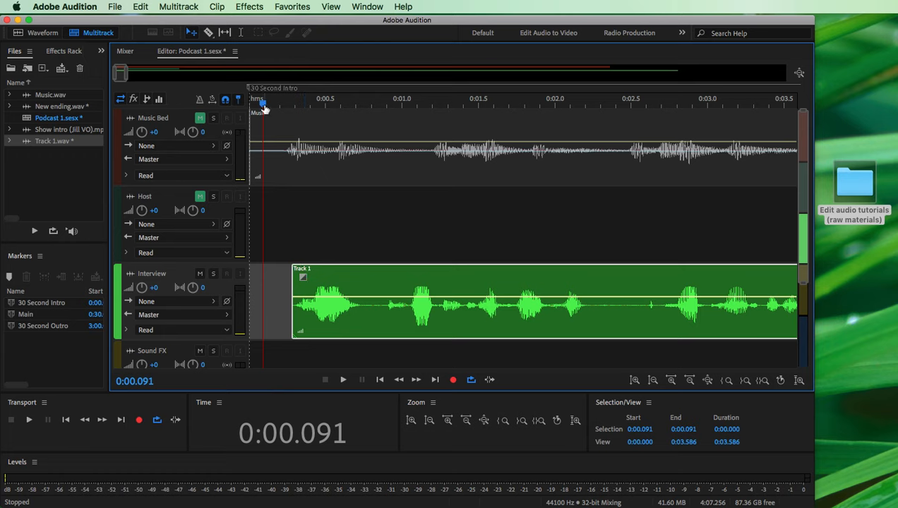
{"action": "left_click_drag", "start_coordinate": [263, 107], "coordinate": [281, 109]}
{"action": "key", "text": "space"}
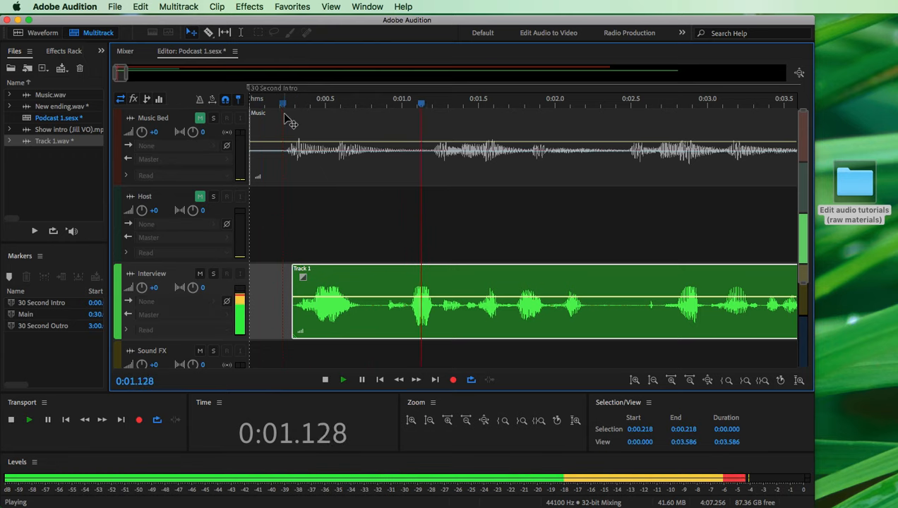
{"action": "key", "text": "space"}
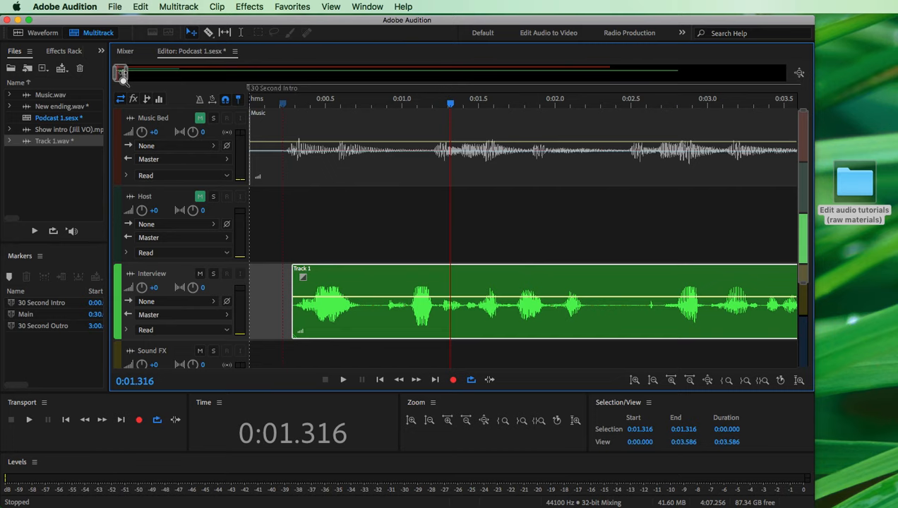
- Unmute the Music Bed and Host tracks
{"action": "left_click_drag", "start_coordinate": [124, 74], "coordinate": [362, 108]}
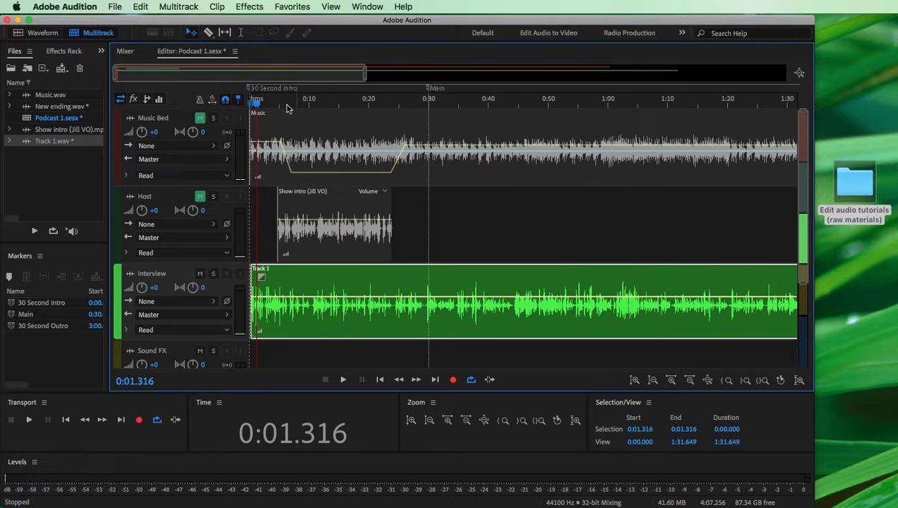
{"action": "left_click", "coordinate": [201, 119]}
{"action": "left_click", "coordinate": [201, 196]}
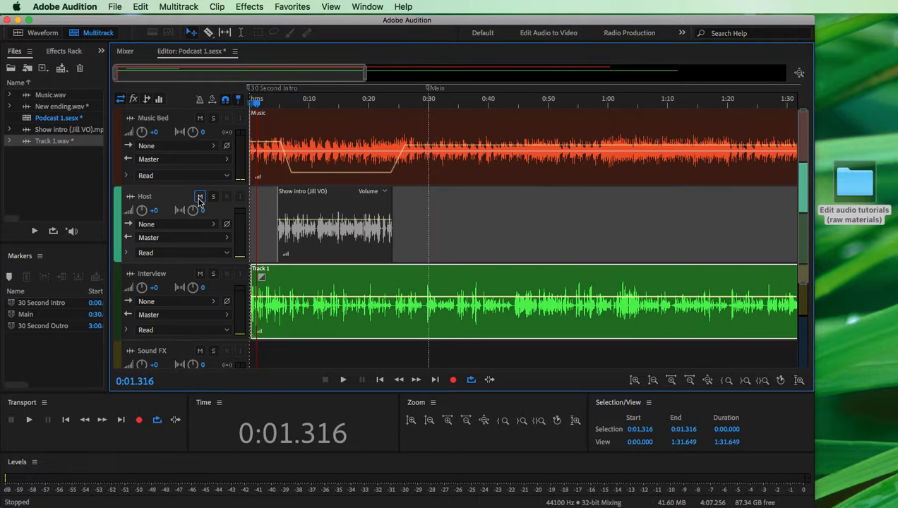
- Move the Track 1 clip to the Host track, starting at the Main marker at 0:30, and play from 0:23.756
{"action": "left_click_drag", "start_coordinate": [289, 281], "coordinate": [468, 246]}
{"action": "left_click_drag", "start_coordinate": [365, 73], "coordinate": [325, 93]}
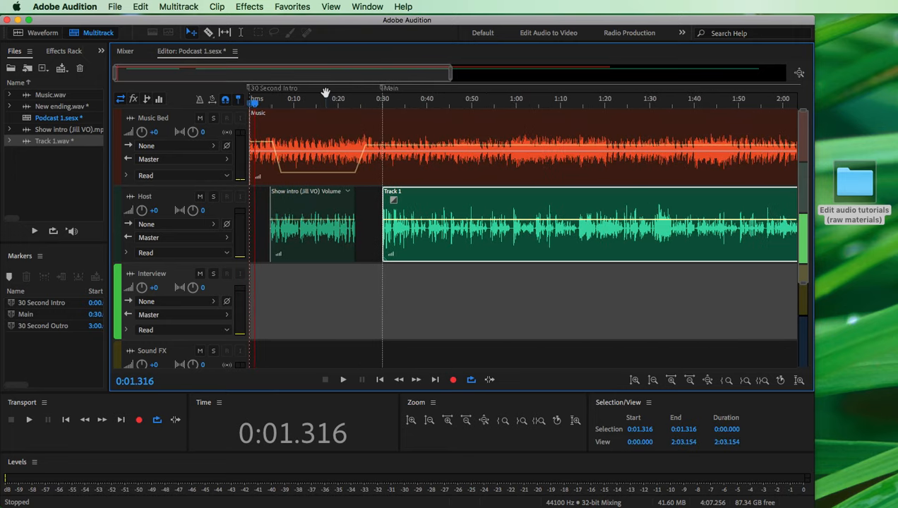
{"action": "left_click_drag", "start_coordinate": [253, 104], "coordinate": [355, 104]}
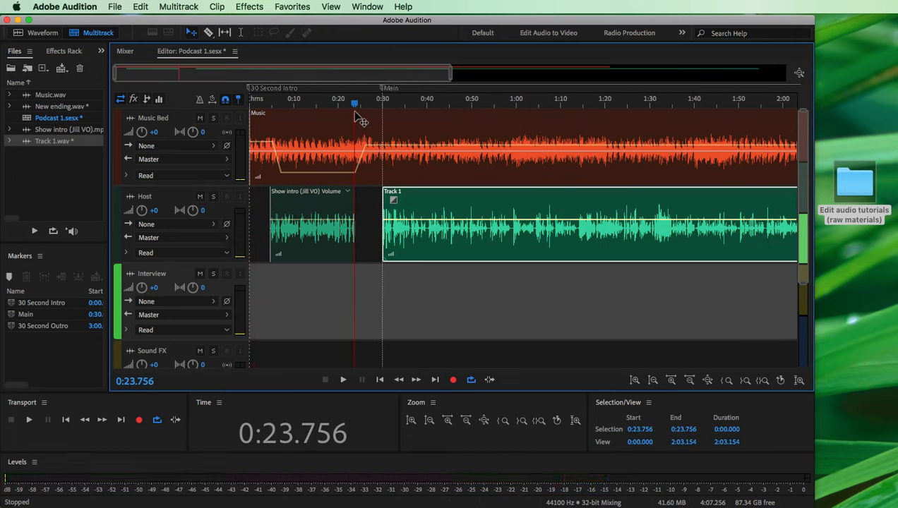
{"action": "key", "text": "space"}
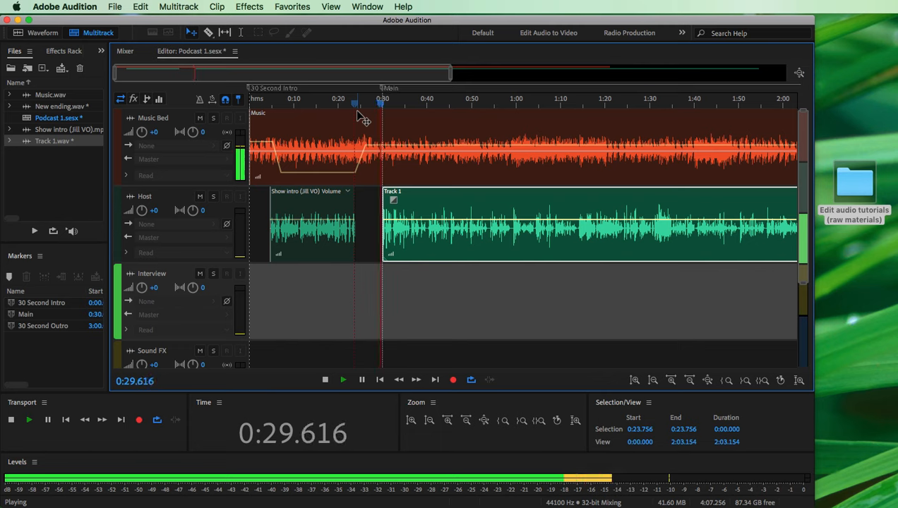
{"action": "key", "text": "space"}
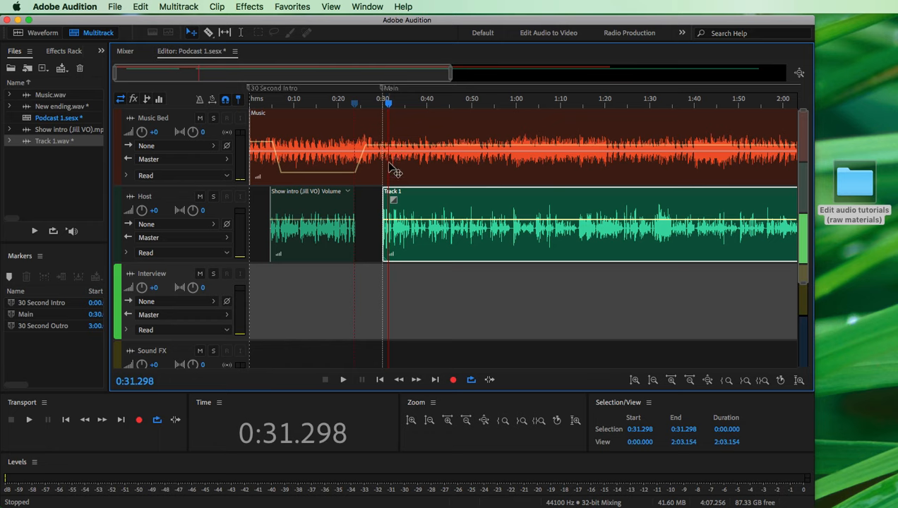
- Fade the Music clip's volume down to about -31.3 dB between about 0:30 and 0:33, and play from 0:27.306
{"action": "left_click", "coordinate": [385, 151]}
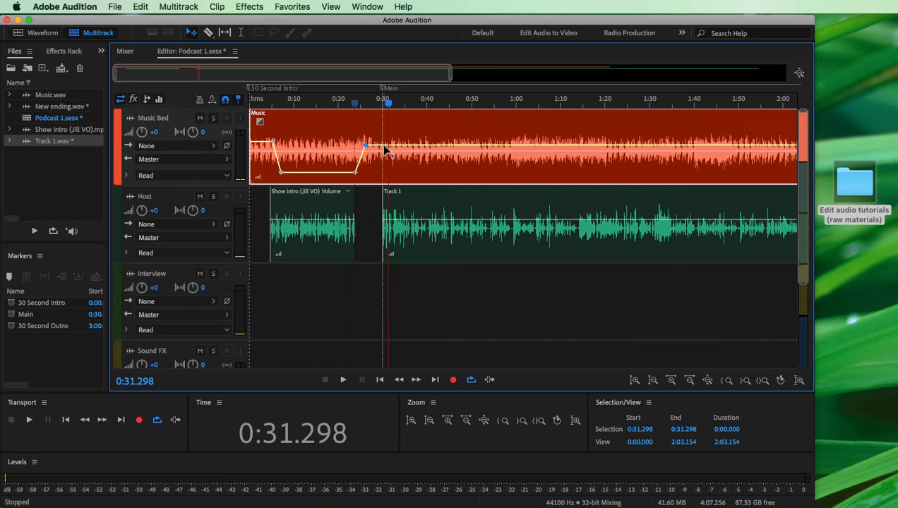
{"action": "left_click", "coordinate": [387, 145]}
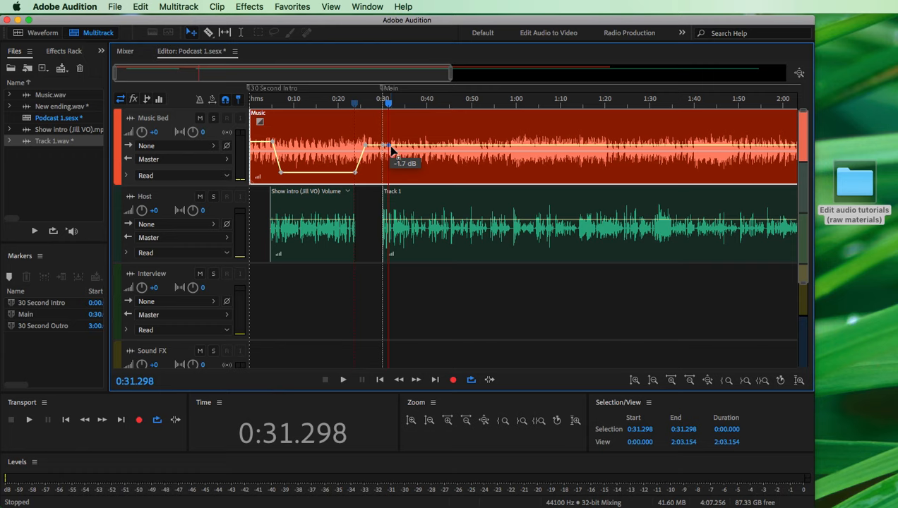
{"action": "left_click_drag", "start_coordinate": [390, 146], "coordinate": [400, 181]}
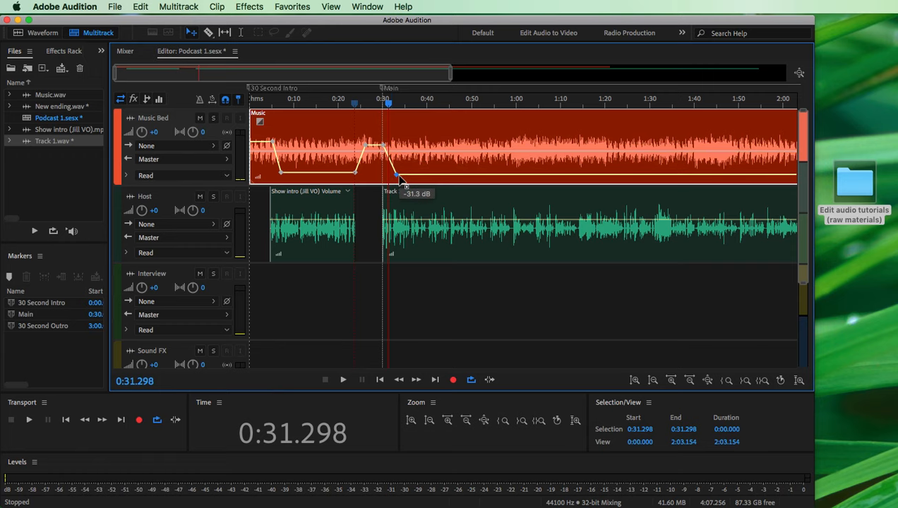
{"action": "left_click_drag", "start_coordinate": [388, 103], "coordinate": [372, 105]}
{"action": "key", "text": "space"}
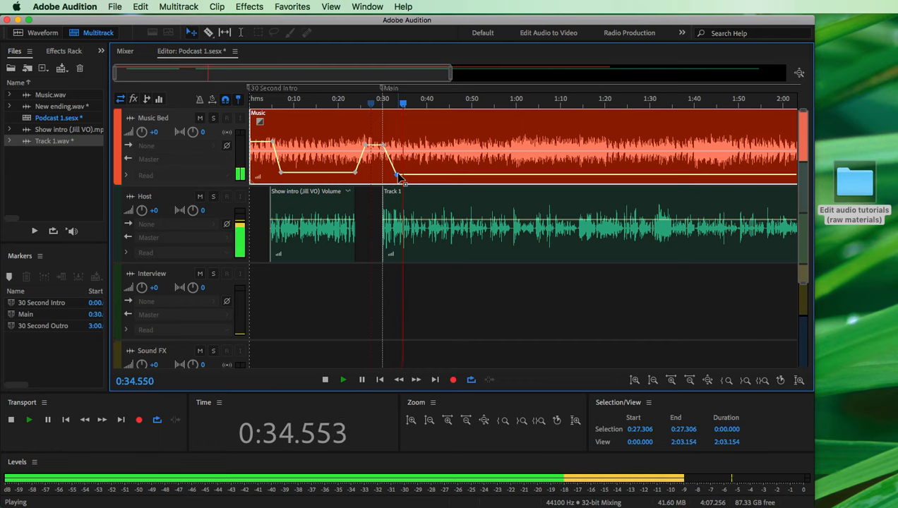
{"action": "key", "text": "space"}
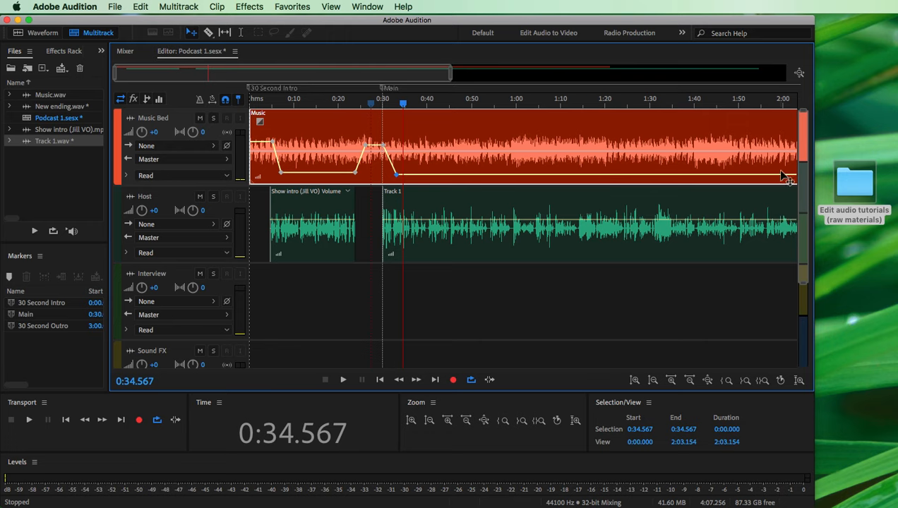
- Set up a multitrack mixdown export of the entire session as MP3 Audio, saved in the Podcast folder inside Edit audio tutorials (raw materials)
{"action": "left_click", "coordinate": [443, 308]}
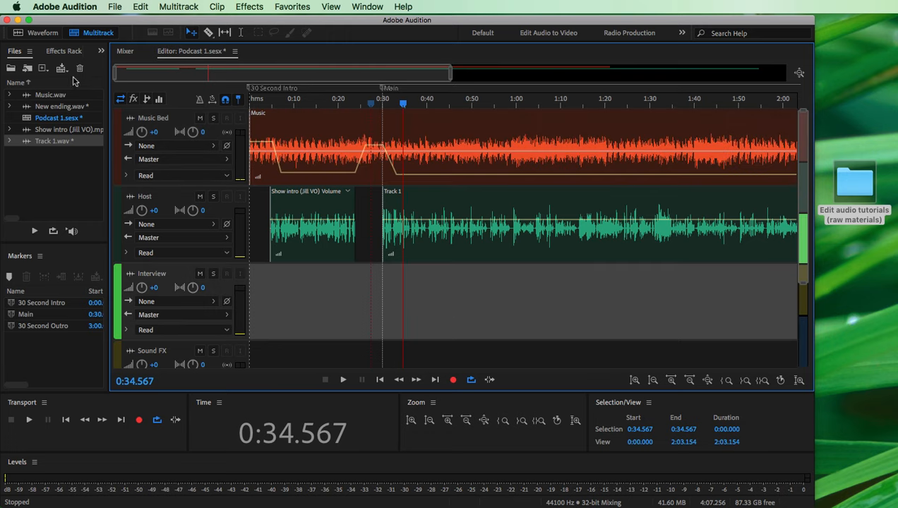
{"action": "left_click", "coordinate": [114, 7]}
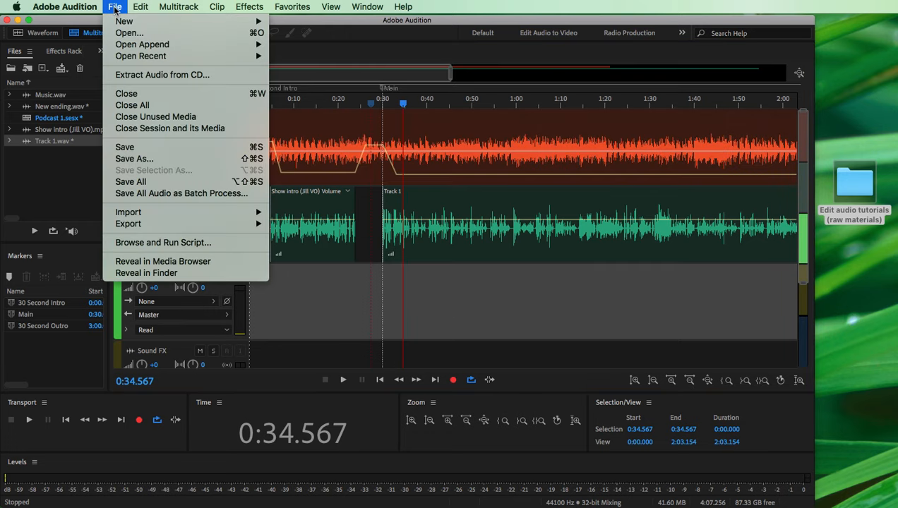
{"action": "mouse_move", "coordinate": [152, 227]}
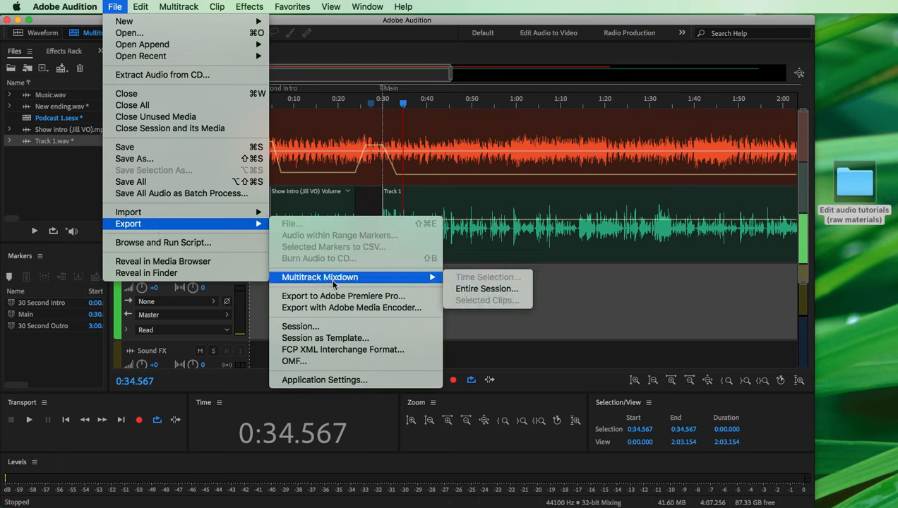
{"action": "mouse_move", "coordinate": [396, 283]}
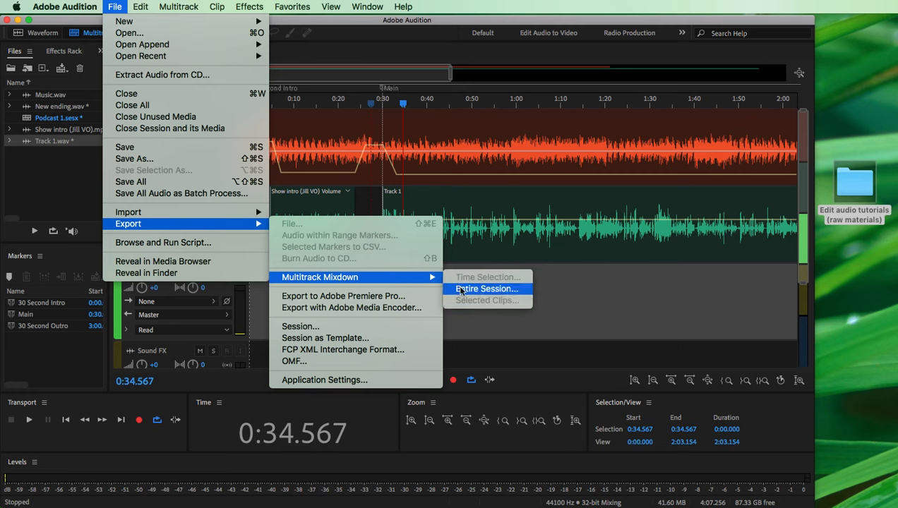
{"action": "left_click", "coordinate": [460, 289]}
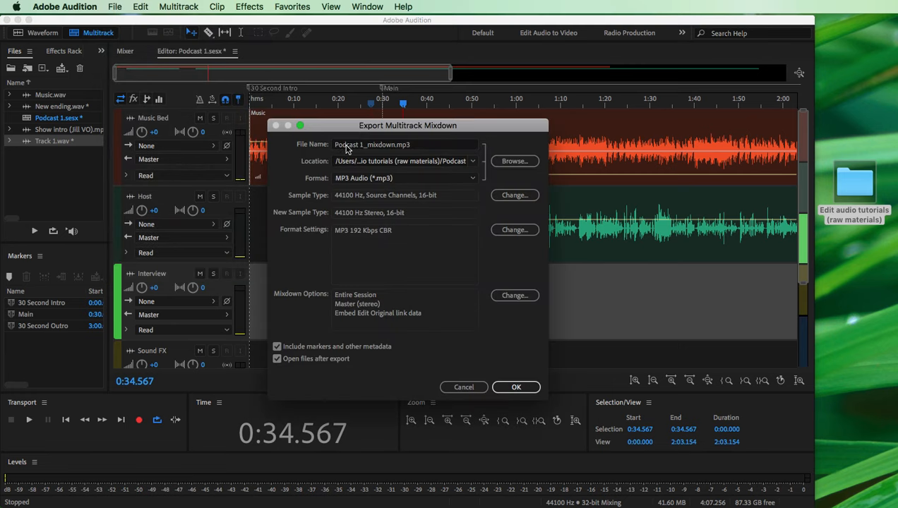
{"action": "left_click", "coordinate": [473, 162]}
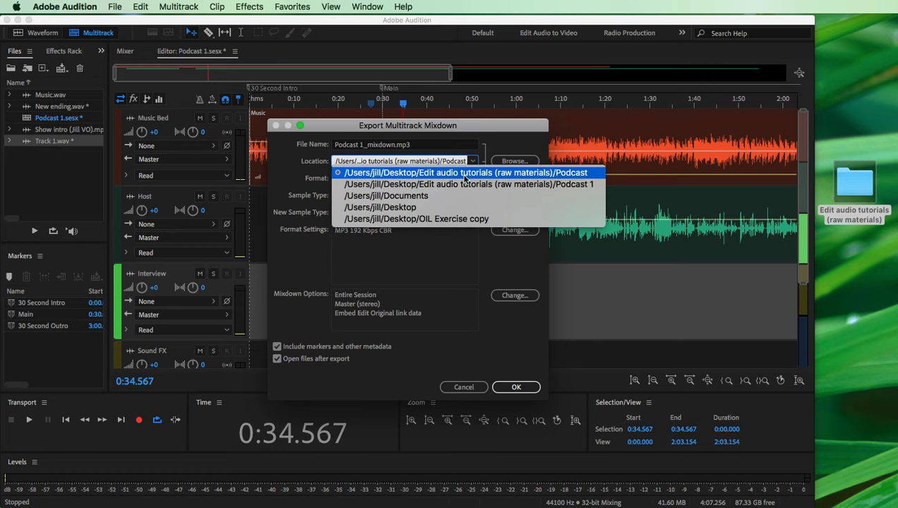
{"action": "left_click", "coordinate": [464, 174]}
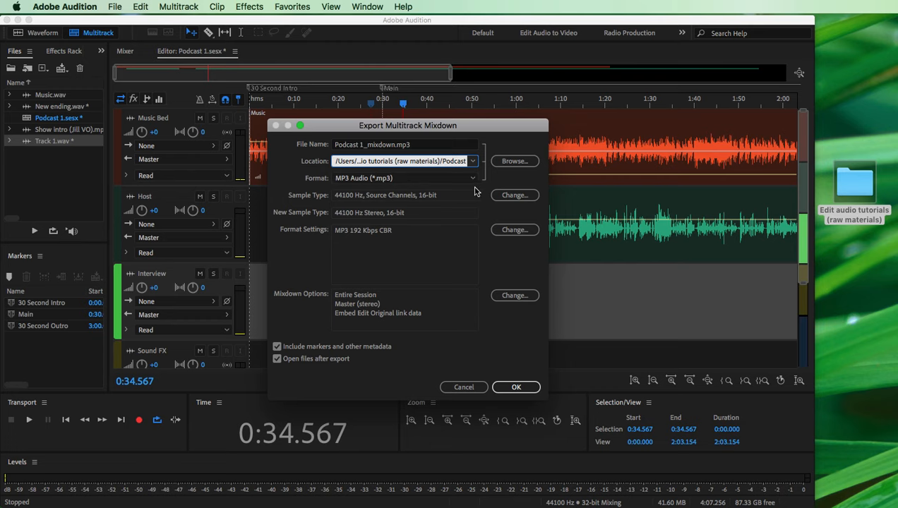
{"action": "left_click", "coordinate": [474, 180]}
{"action": "left_click", "coordinate": [474, 180]}
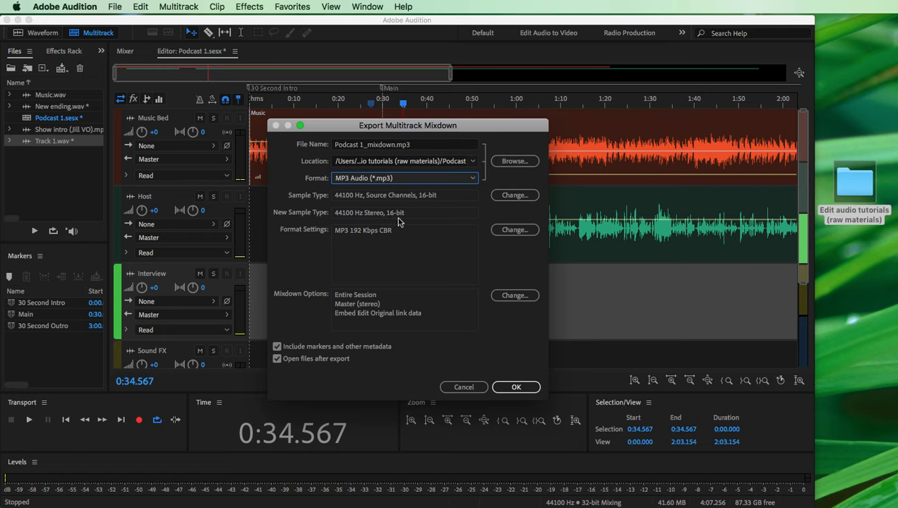
- Set the mixdown source to the Mono master and export the session as Podcast 1_mixdown.mp3
{"action": "left_click", "coordinate": [510, 296]}
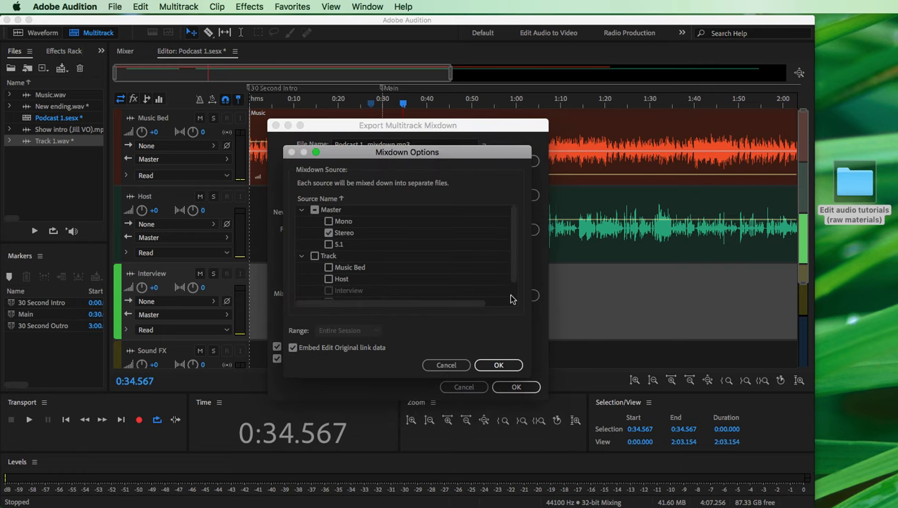
{"action": "left_click", "coordinate": [331, 222]}
{"action": "left_click", "coordinate": [497, 366]}
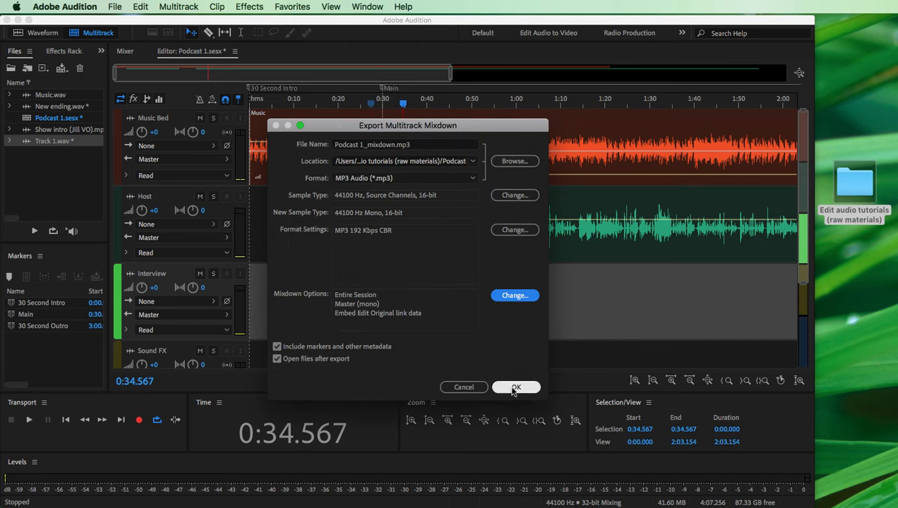
{"action": "left_click", "coordinate": [514, 388]}
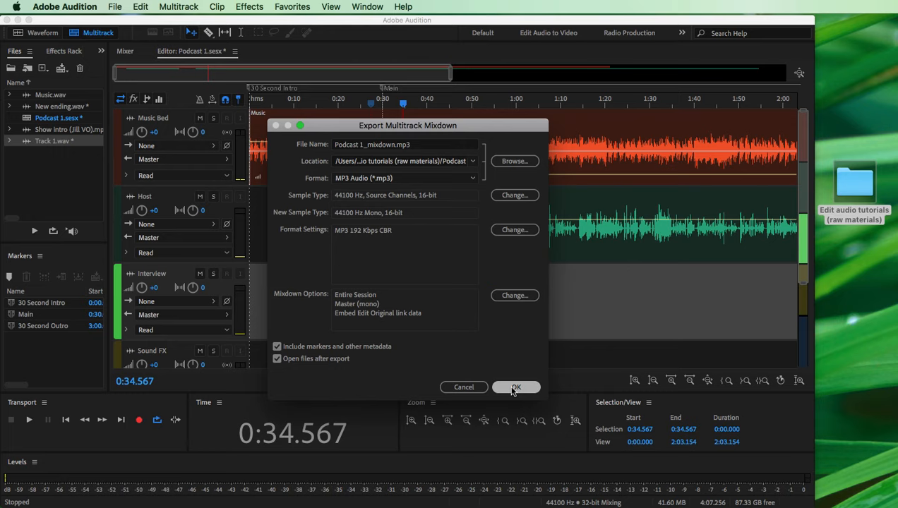
{"action": "left_click", "coordinate": [524, 281]}
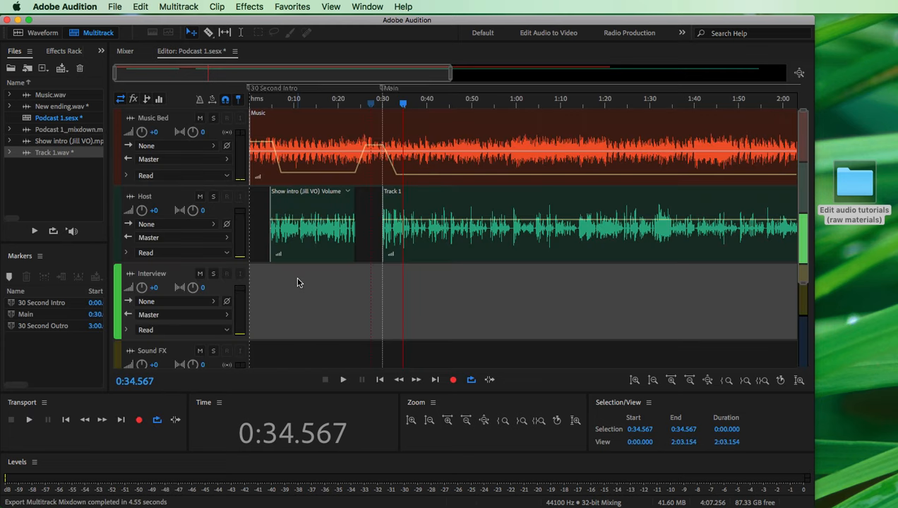
- Switch to Finder, look for the exported mixdown in the Podcast folder of Edit audio tutorials (raw materials), and close the window
{"action": "double_click", "coordinate": [845, 185]}
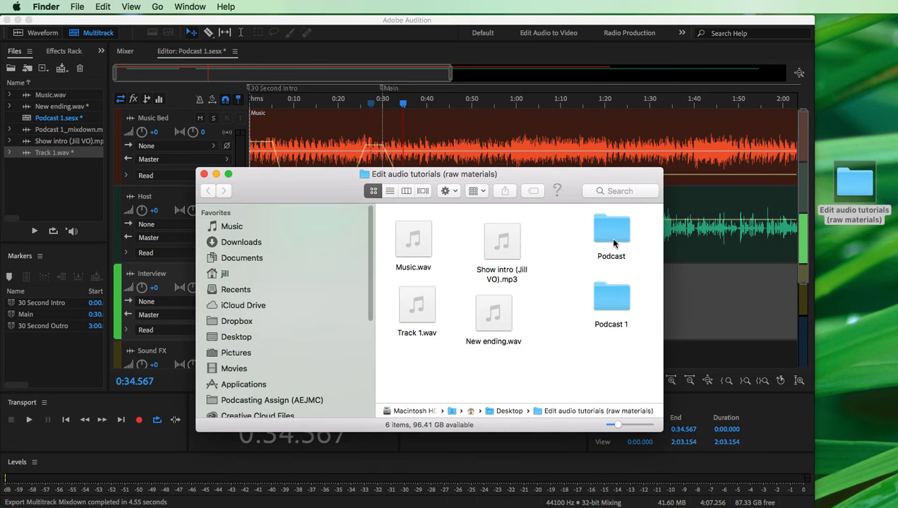
{"action": "double_click", "coordinate": [610, 234]}
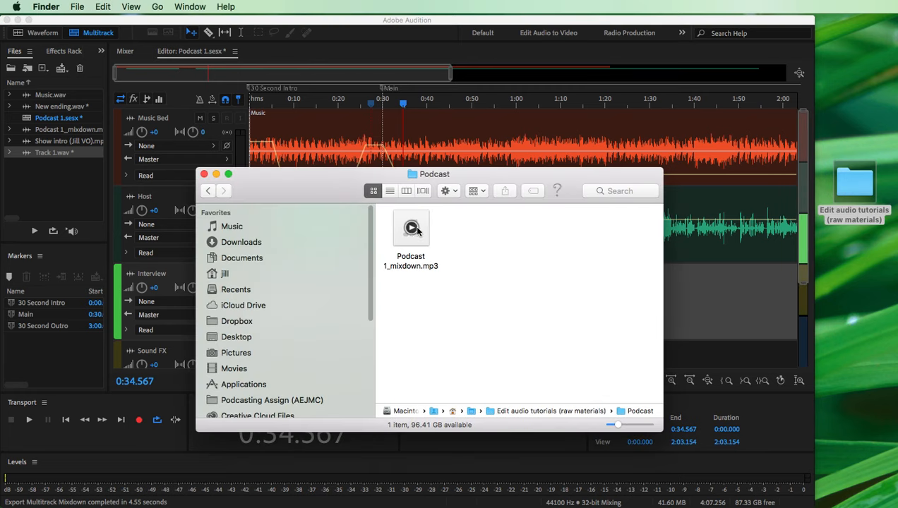
{"action": "left_click", "coordinate": [203, 175]}
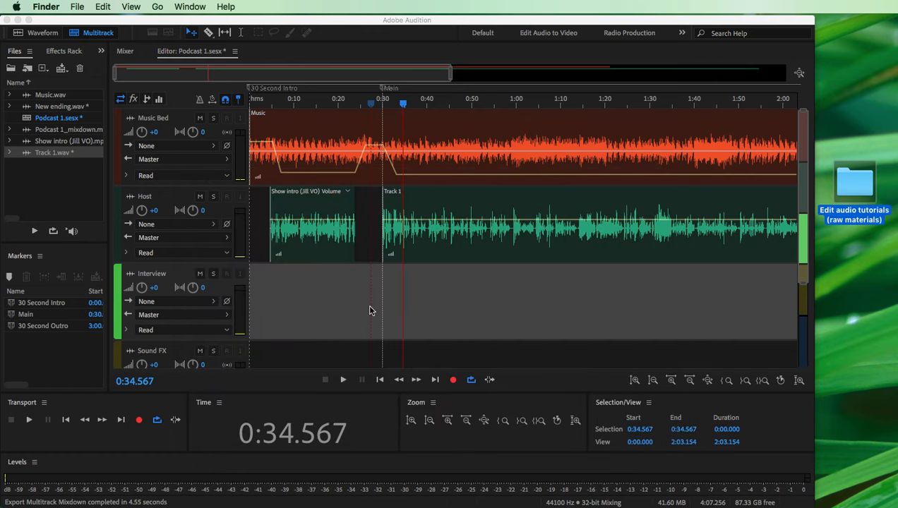